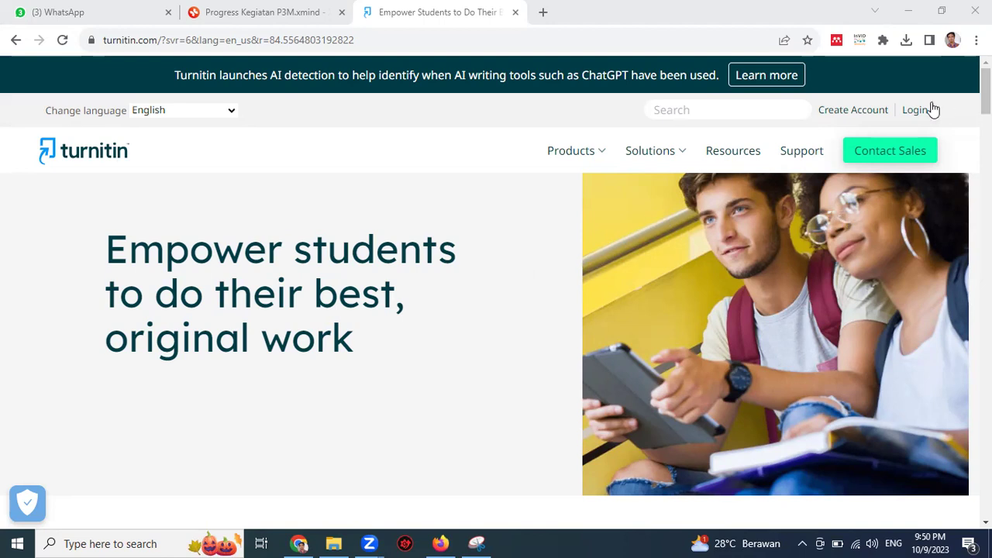
Step: Sign in to the instructor account, then ink-mark and clear the maintenance notice on the homepage
click(911, 114)
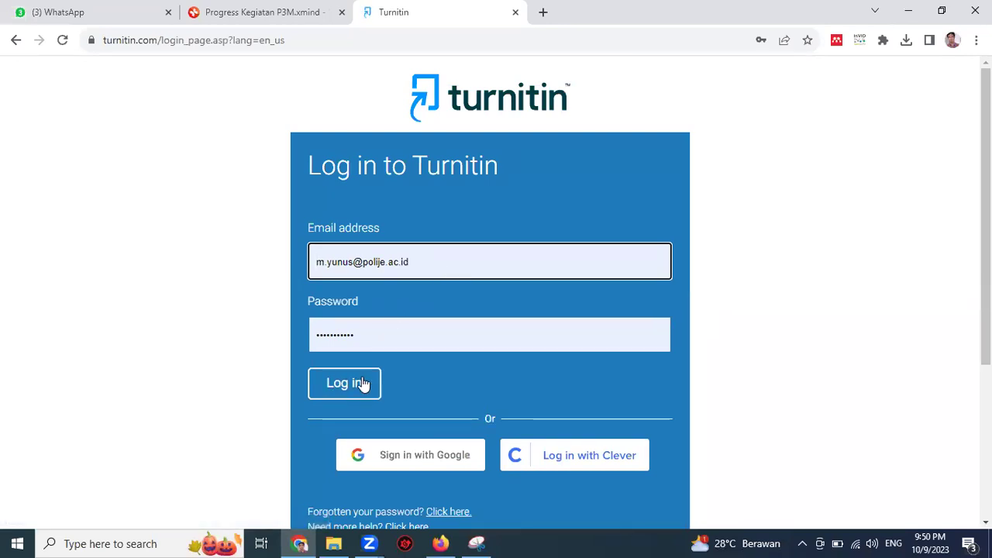
click(361, 382)
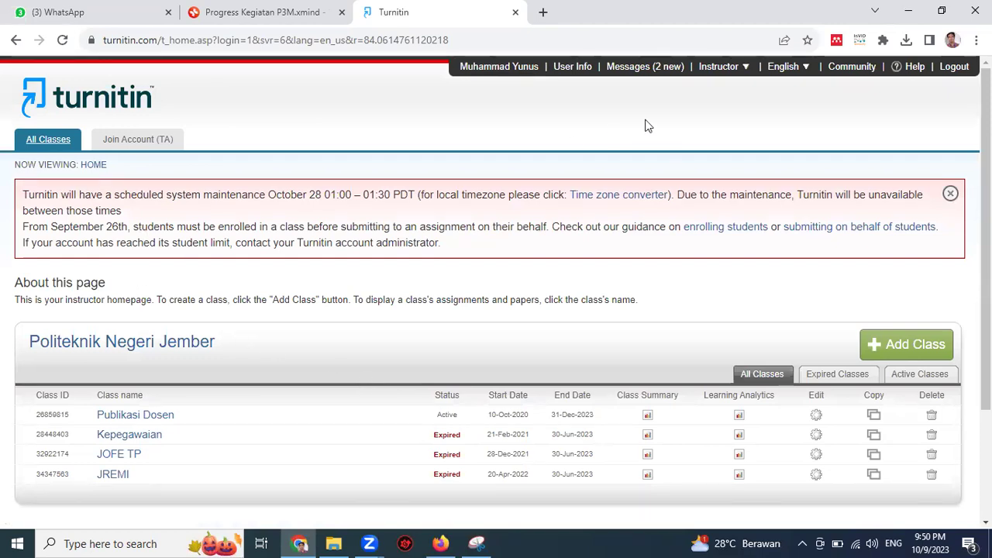
mouse_move(137, 215)
mouse_down()
mouse_move(62, 217)
mouse_move(48, 242)
mouse_move(144, 231)
mouse_move(146, 217)
mouse_up()
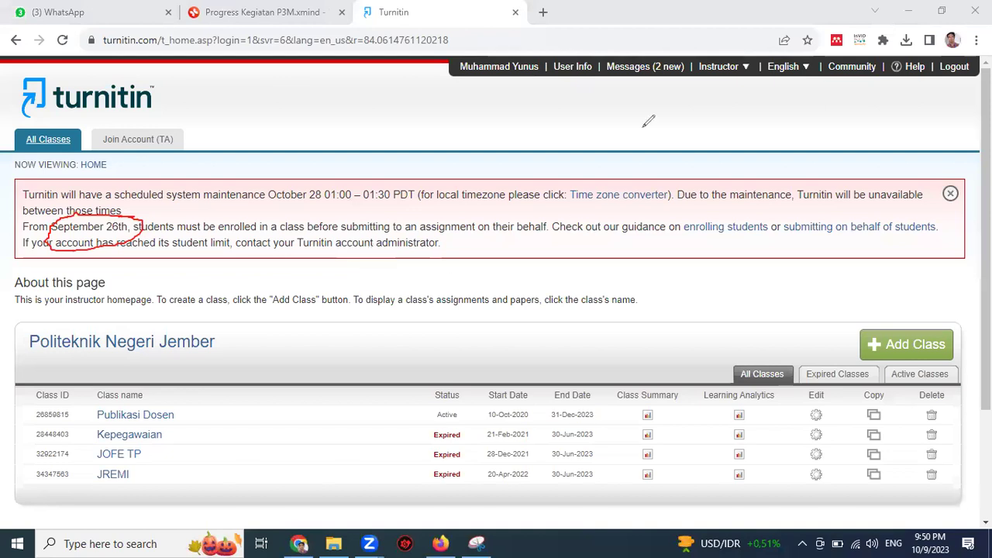
key(e)
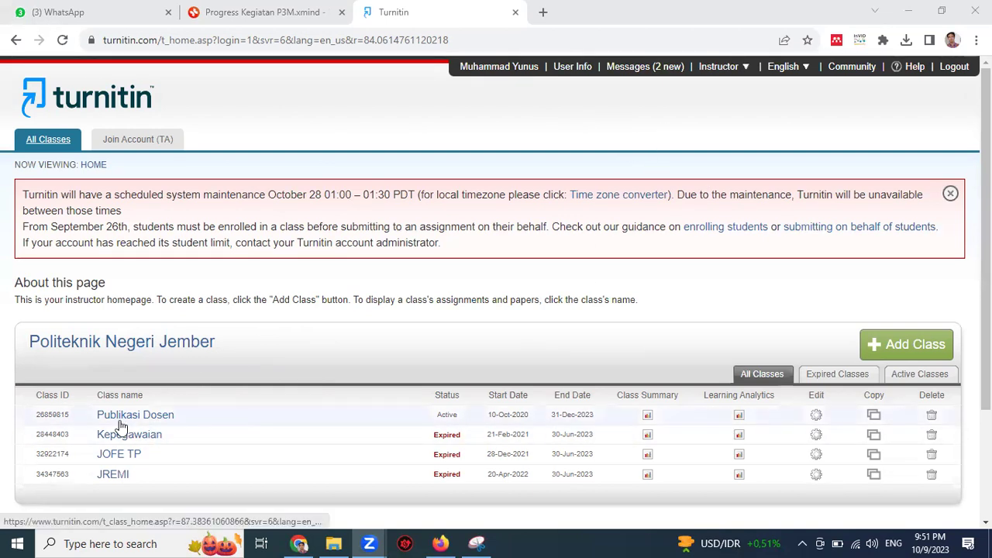
Step: Open the Publikasi Dosen class and start a paper submission to the J-REMI assignment
click(148, 420)
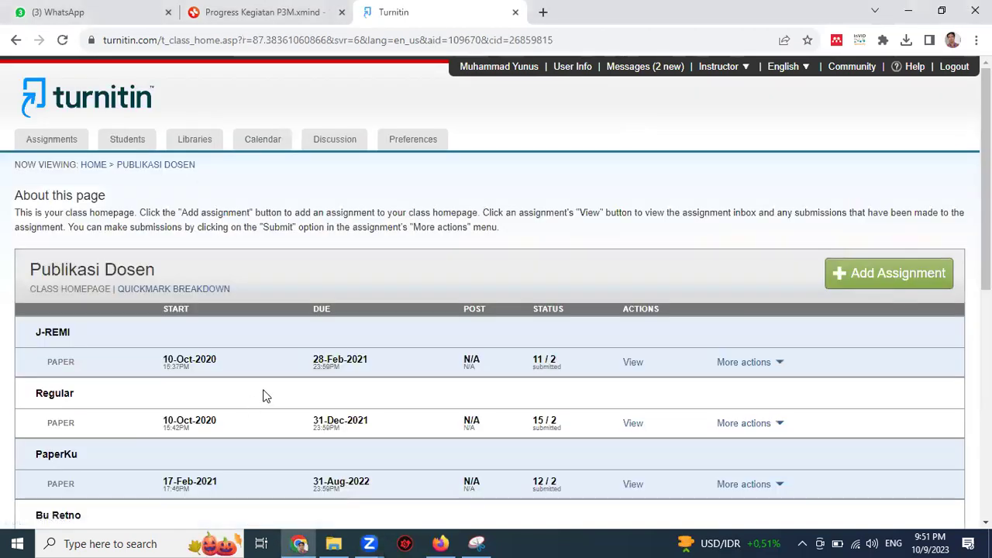
scroll(223, 373, down, 1)
scroll(222, 373, up, 1)
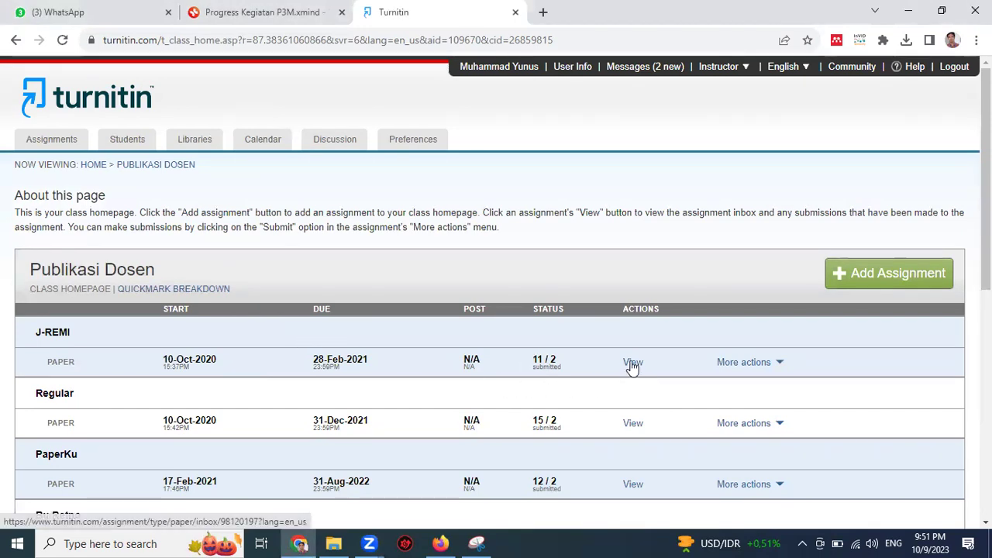
click(770, 366)
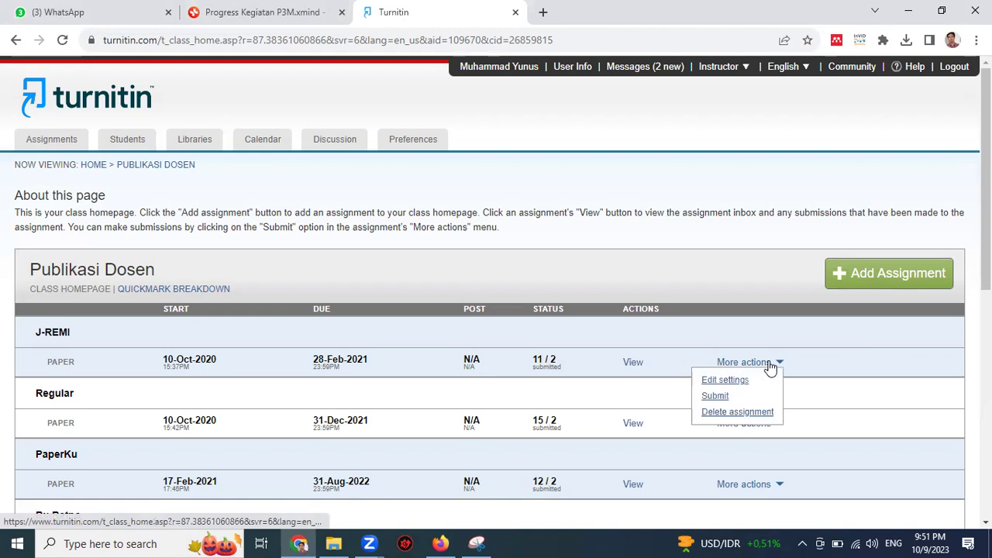
click(715, 396)
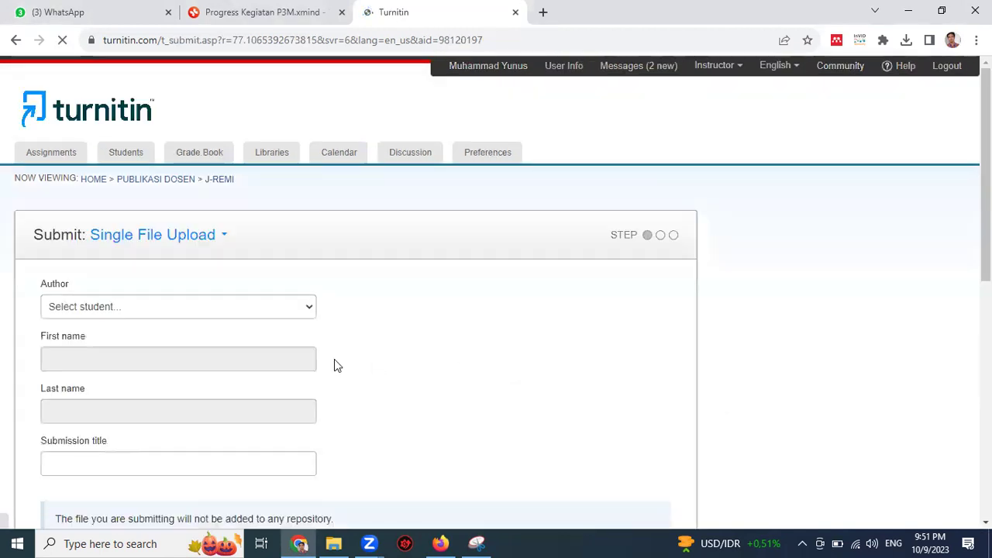
Step: Annotate the Author, First name and Last name fields with ink, then clear the marks
scroll(178, 308, down, 1)
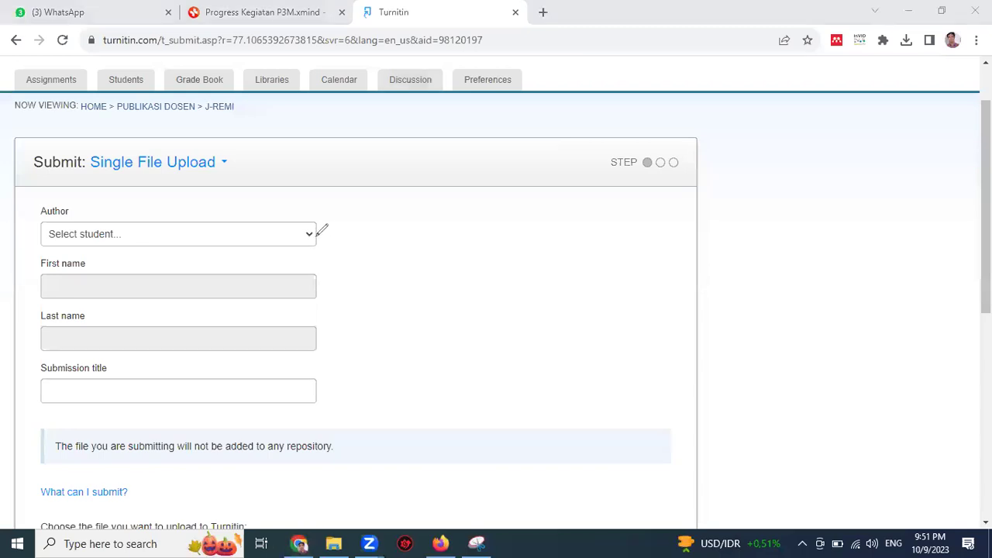
drag(335, 230, 370, 230)
mouse_move(338, 281)
mouse_down()
mouse_move(340, 321)
mouse_move(326, 338)
mouse_up()
mouse_move(207, 284)
mouse_down()
mouse_move(217, 293)
mouse_move(248, 284)
mouse_up()
drag(211, 338, 258, 317)
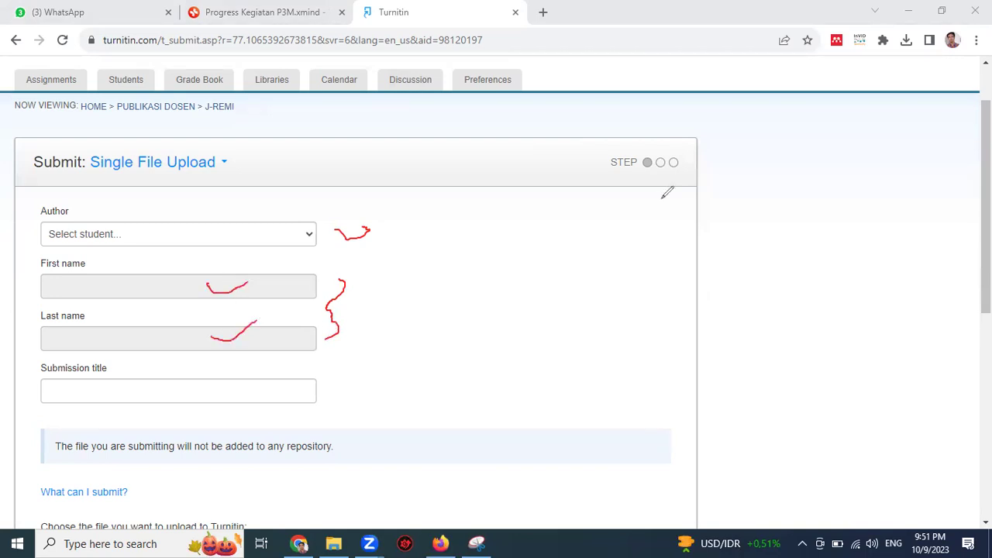
mouse_move(122, 227)
mouse_down()
mouse_move(58, 227)
mouse_move(97, 249)
mouse_move(132, 230)
mouse_move(113, 224)
mouse_up()
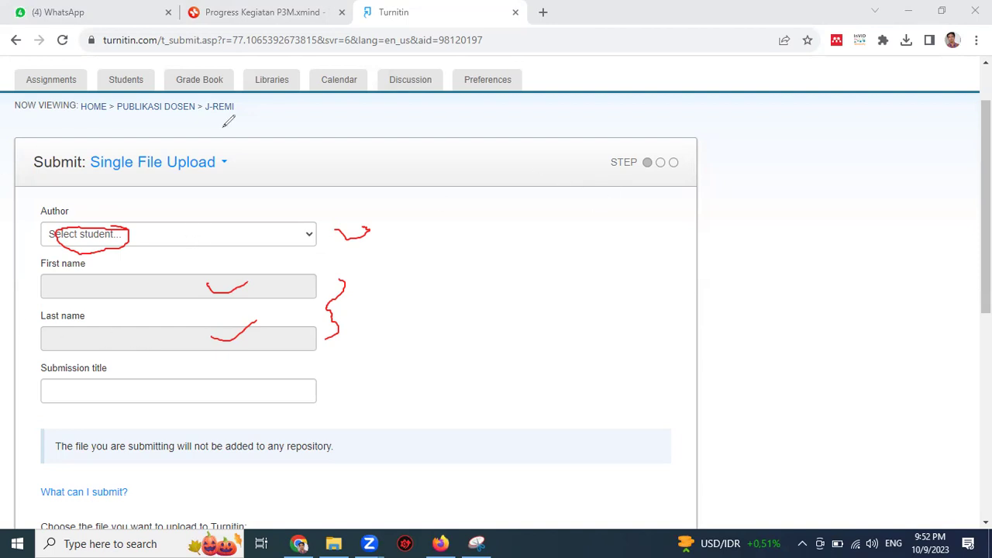
key(e)
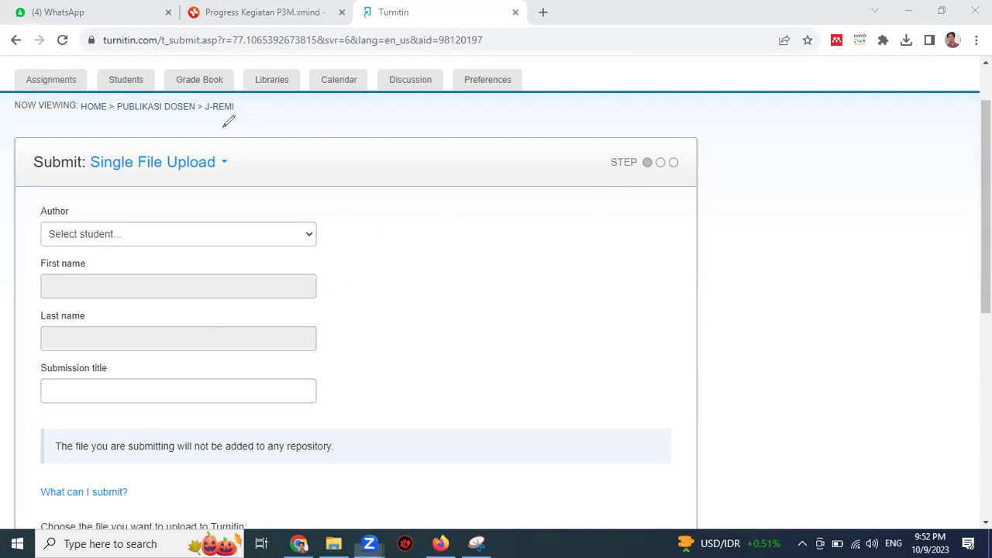
Step: Choose the enrolled student as the paper's author so the name fields auto-fill
click(141, 234)
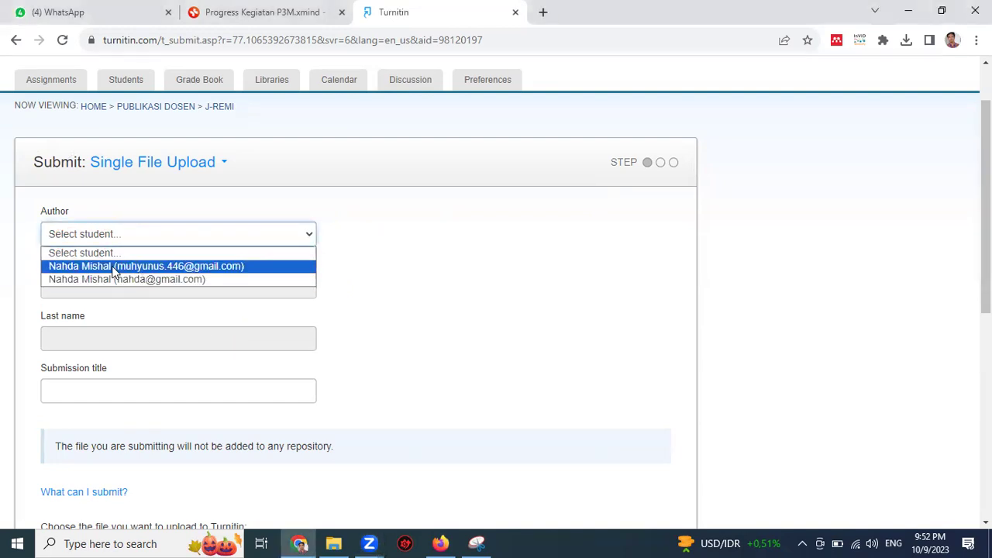
click(120, 265)
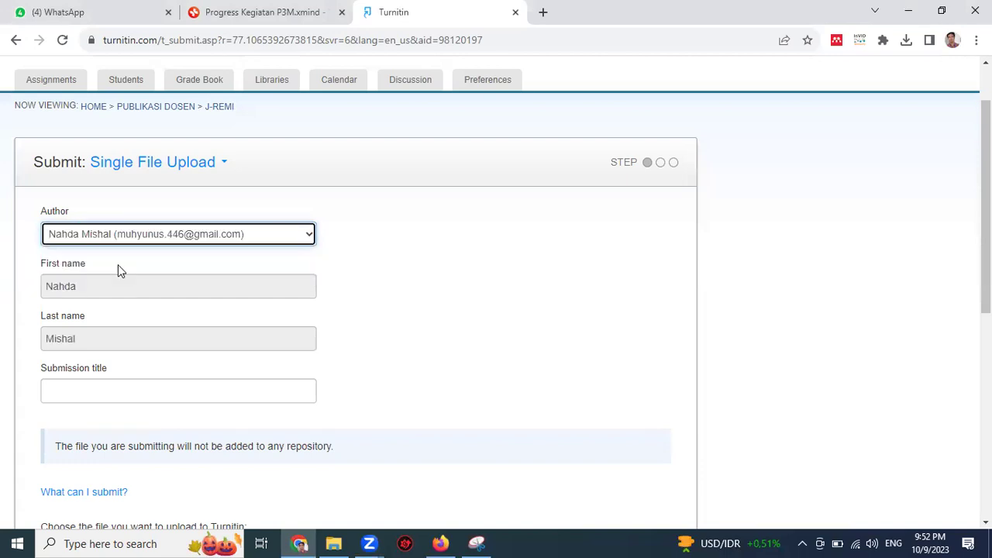
scroll(116, 364, down, 2)
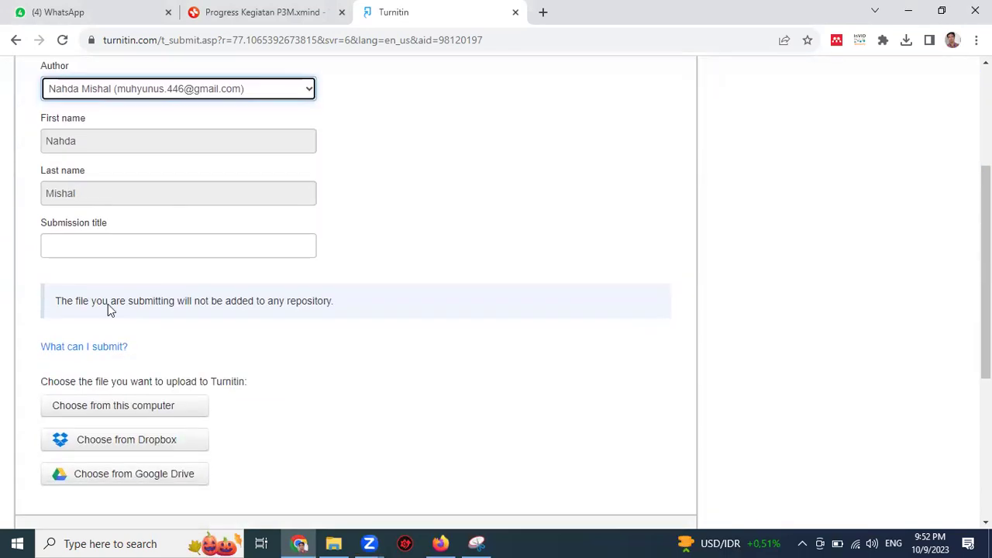
scroll(117, 238, up, 1)
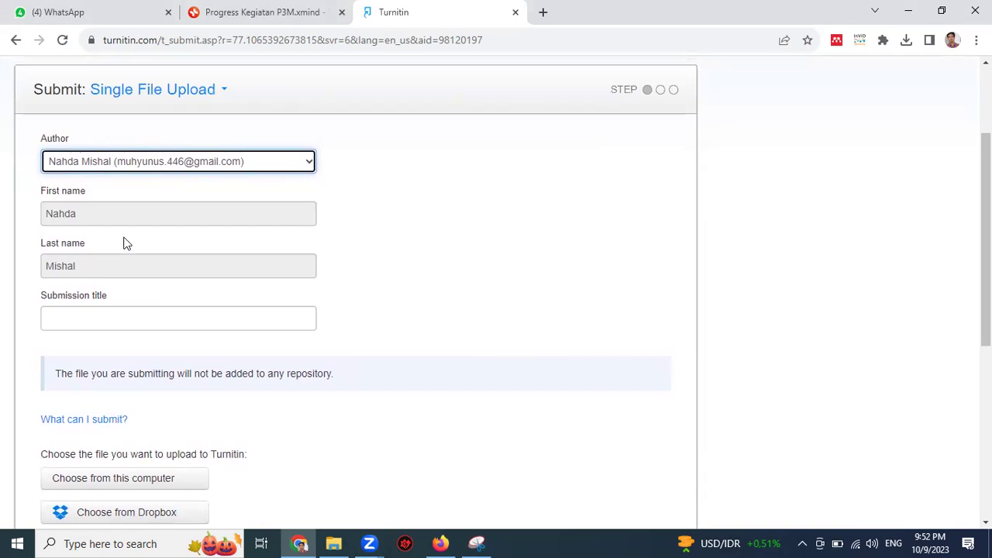
scroll(303, 207, up, 2)
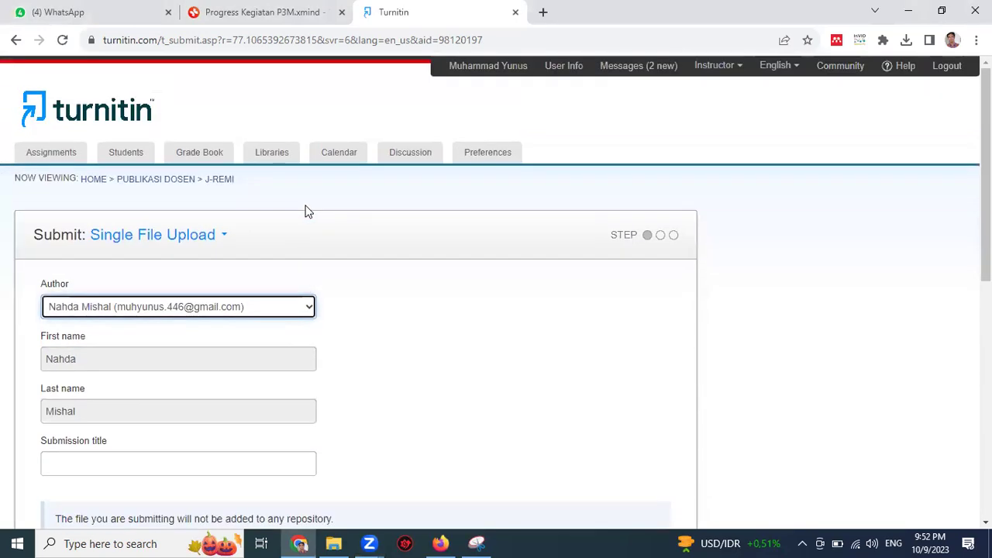
Step: Switch the upload method to Zip File Upload and highlight the zip processing-time notice
click(213, 242)
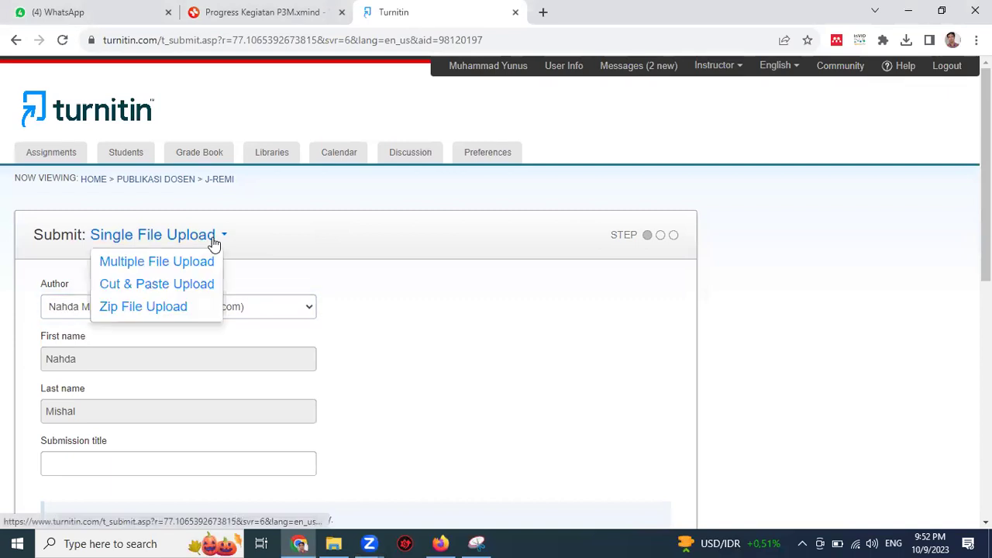
click(162, 306)
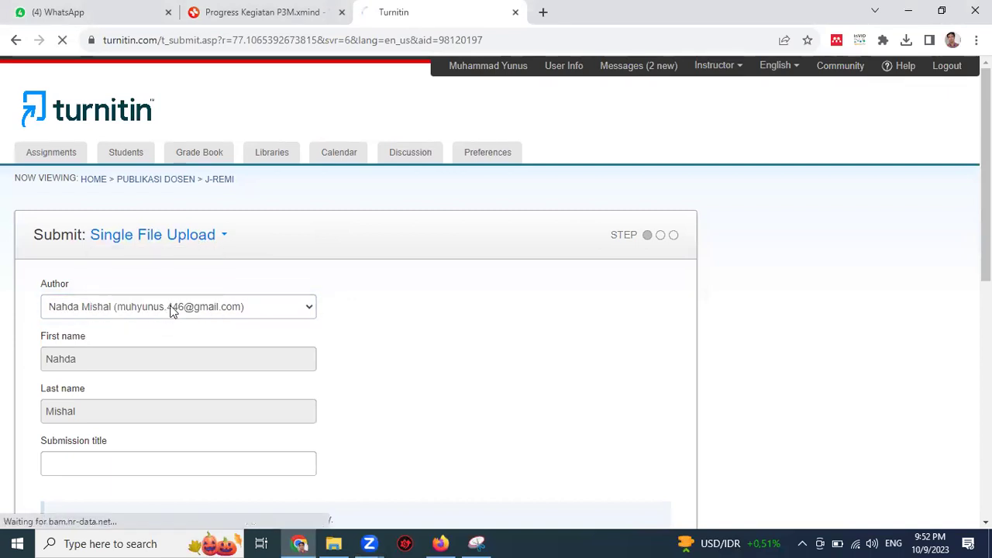
scroll(200, 292, down, 3)
scroll(201, 292, up, 1)
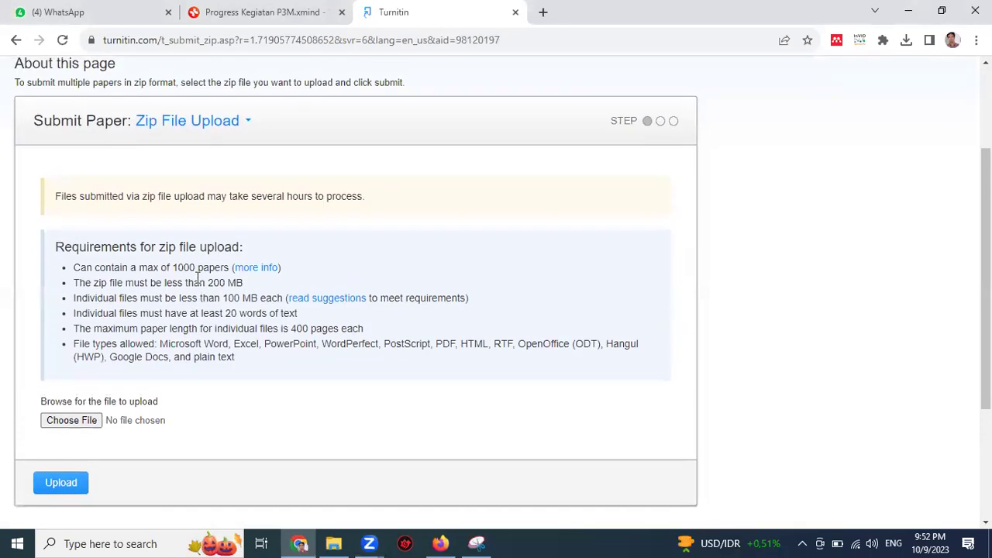
drag(47, 197, 360, 214)
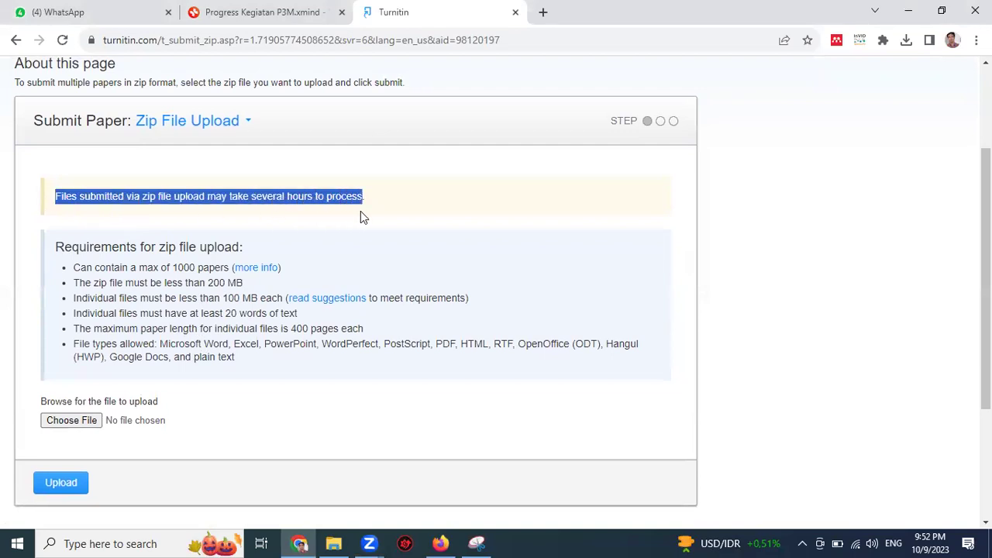
click(259, 399)
Step: Browse the Vol 4 No 1 Agustus 2023 folder, settling on the 149-Article Word document
click(69, 426)
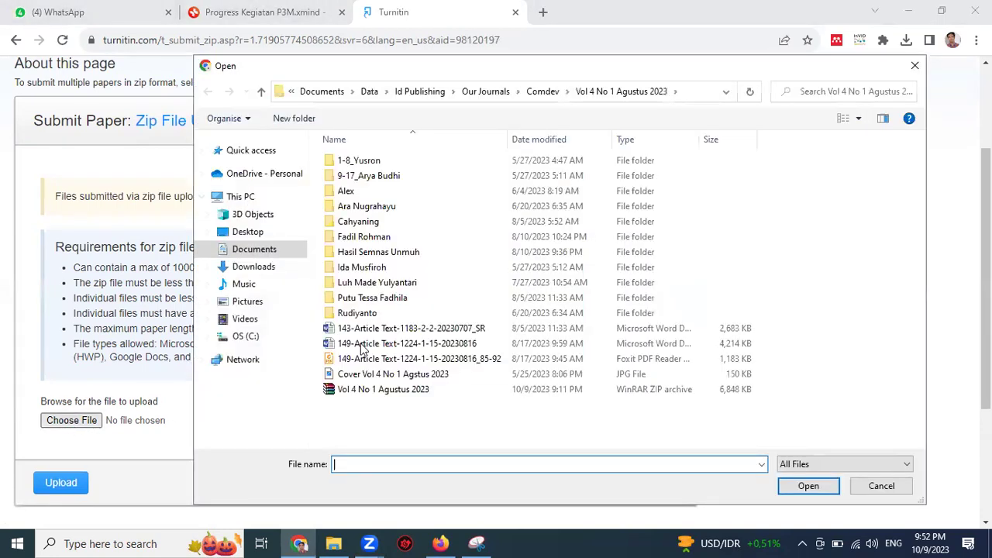
click(414, 396)
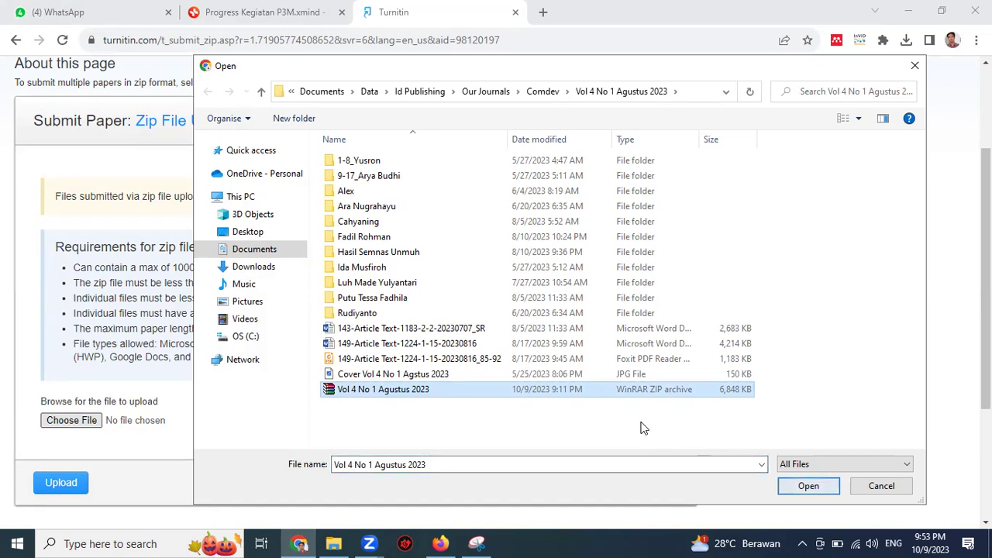
click(383, 361)
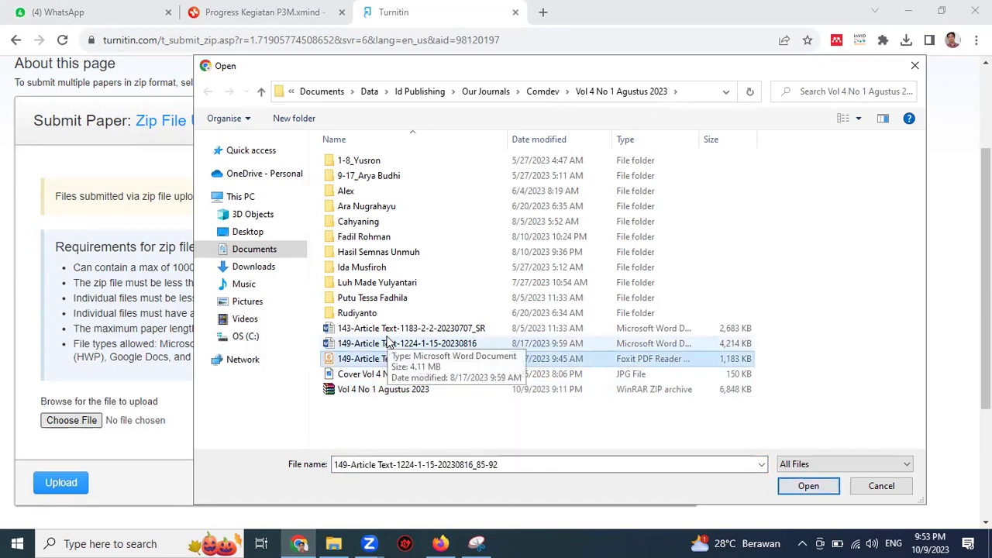
click(388, 345)
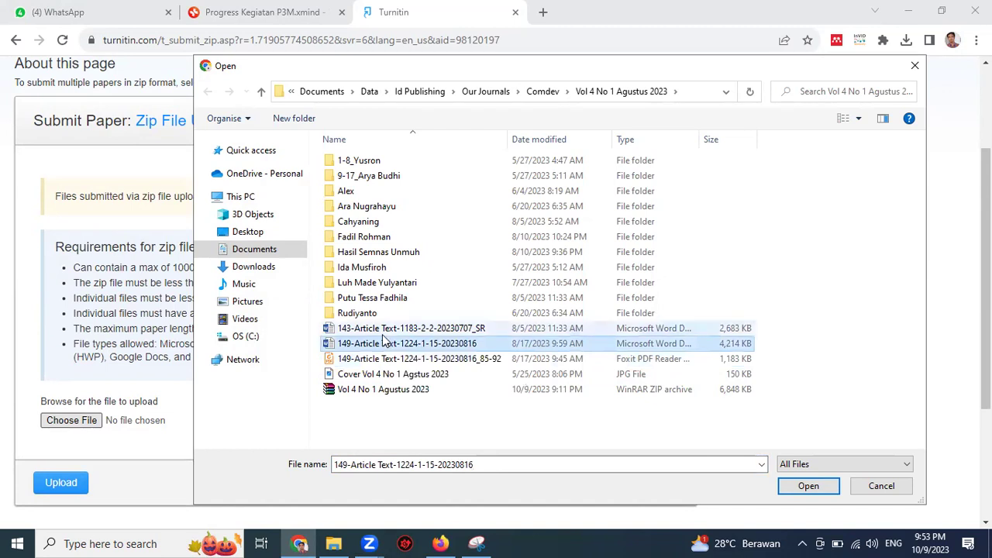
click(370, 330)
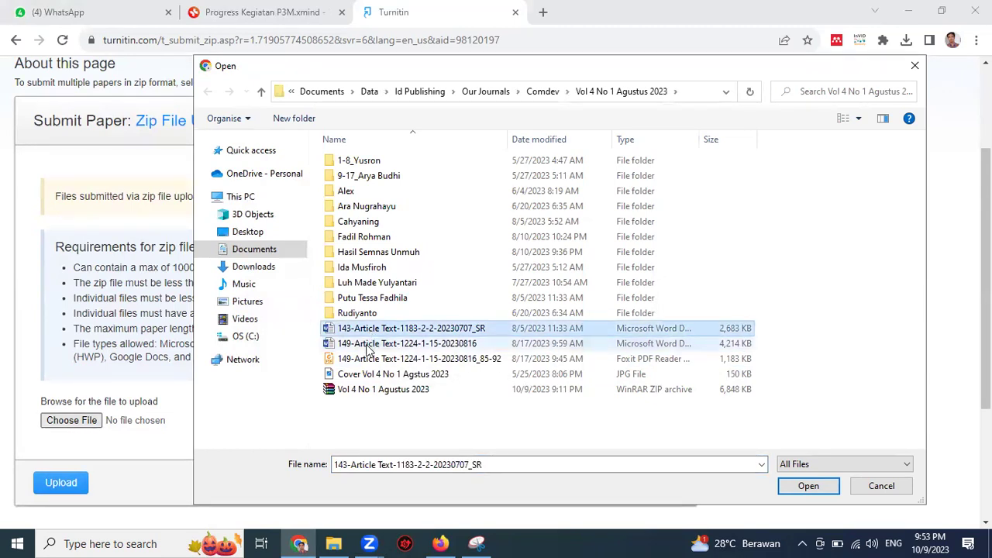
click(377, 347)
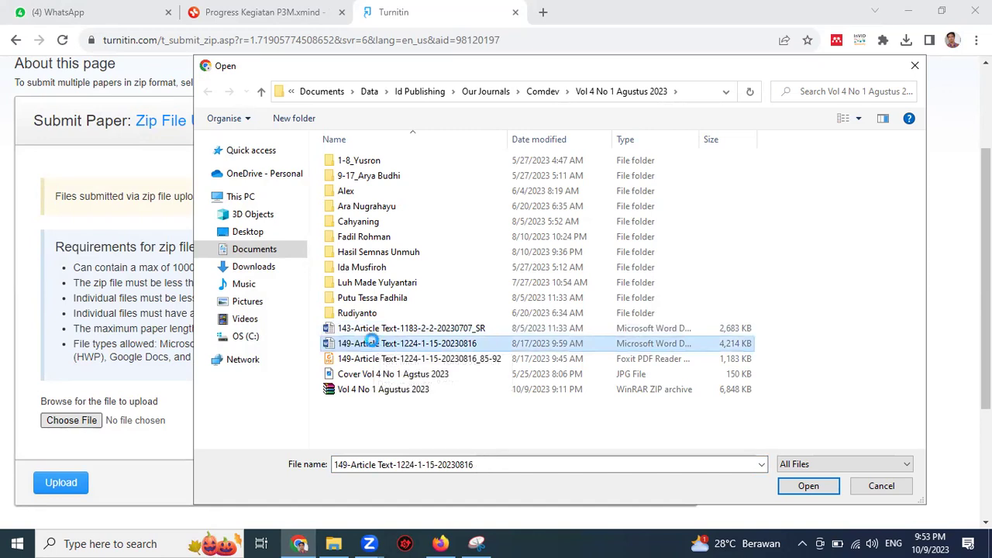
right_click(375, 348)
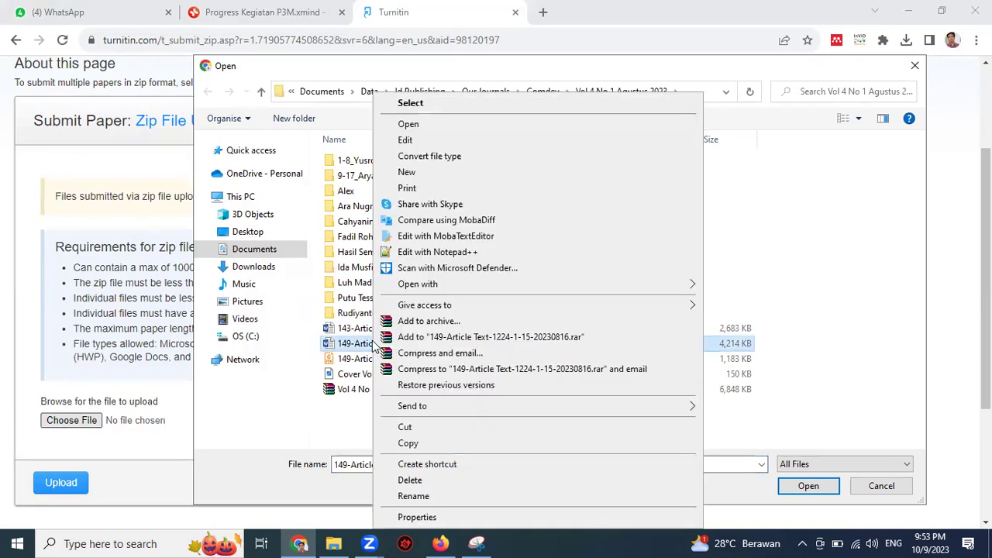
click(449, 322)
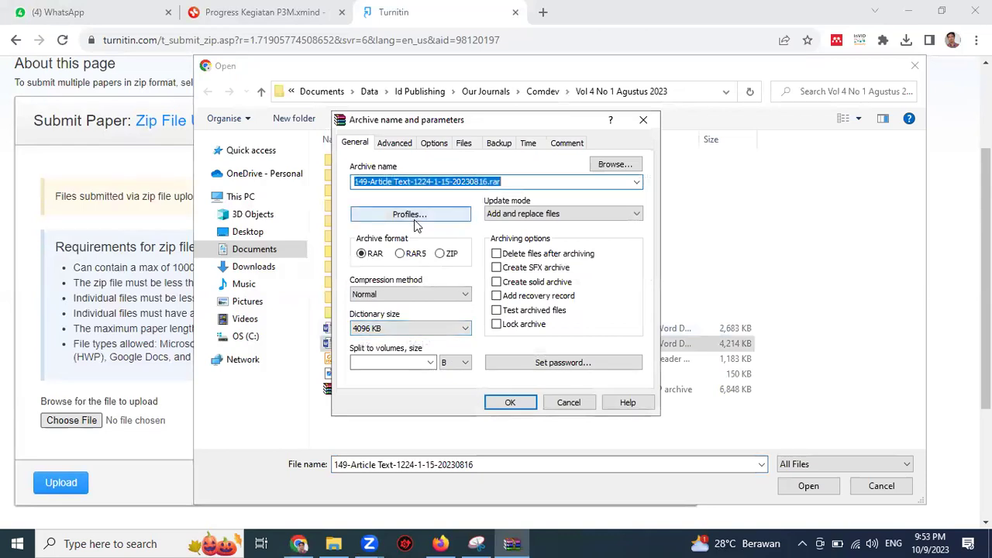
click(439, 254)
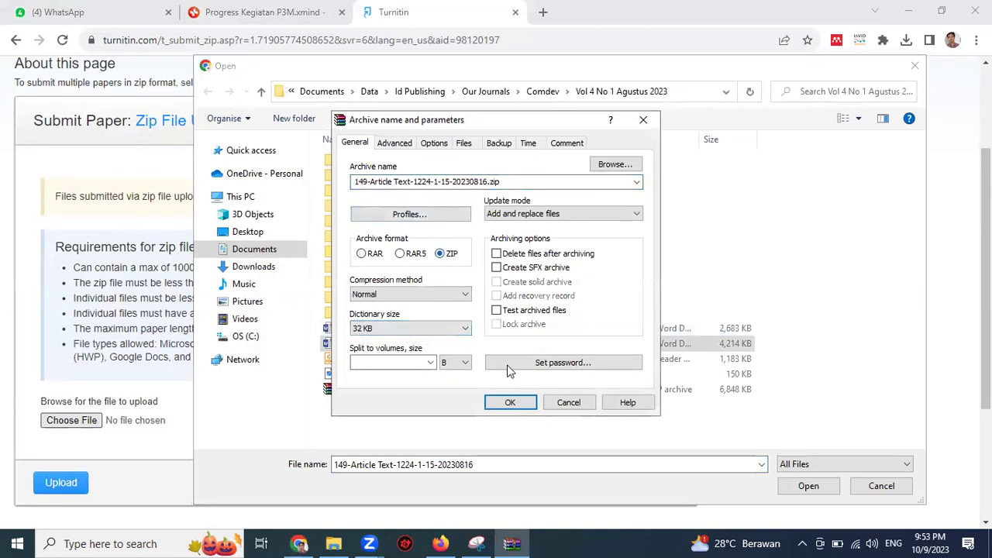
click(520, 404)
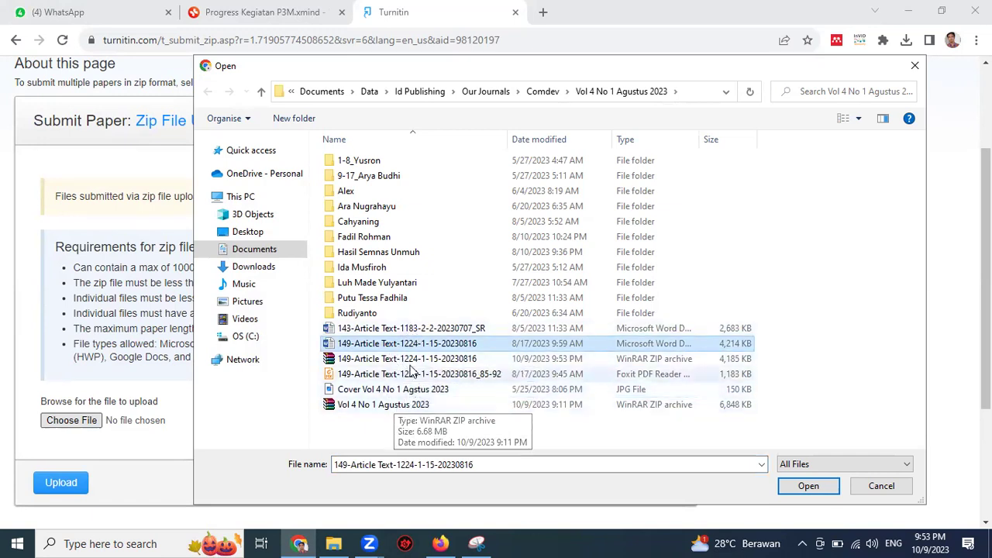
Step: Upload 149-Article Text-1224-1-15-20230816.zip, reaching the preview with 1 file accepted, 0 rejected
click(413, 361)
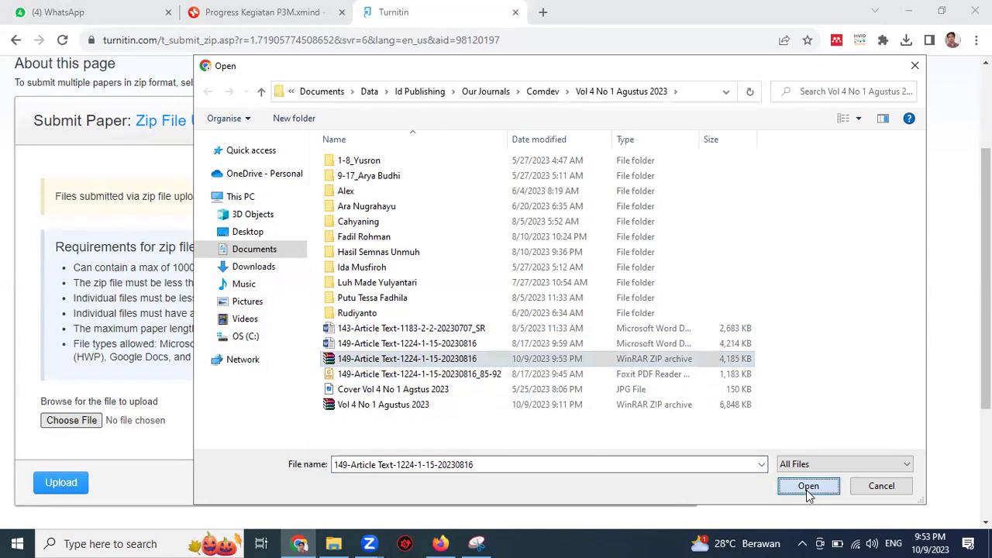
click(806, 487)
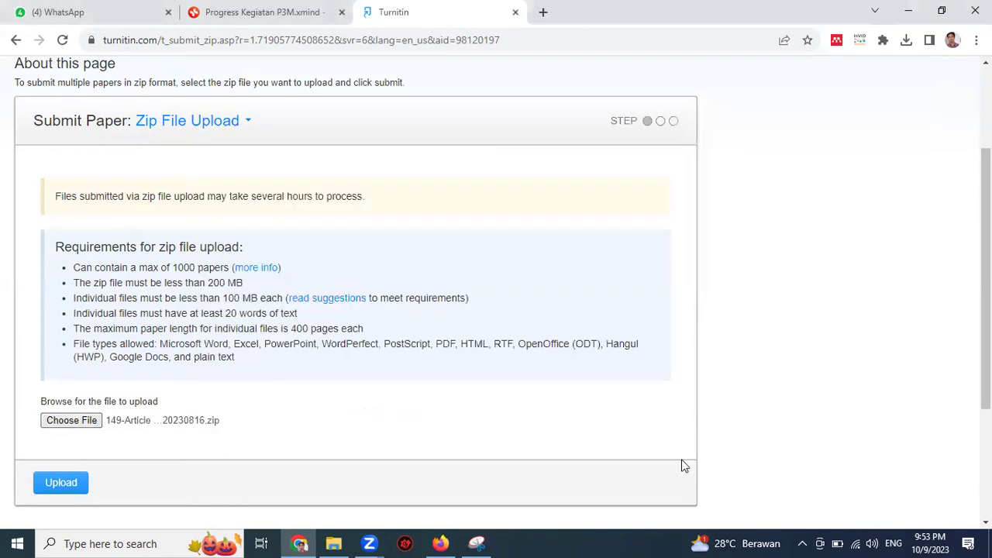
click(57, 483)
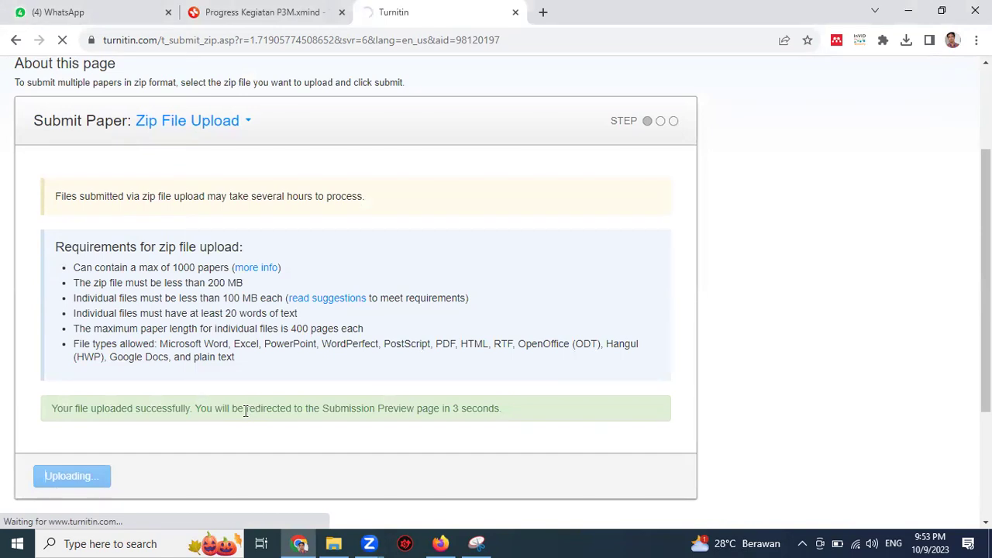
scroll(251, 412, down, 2)
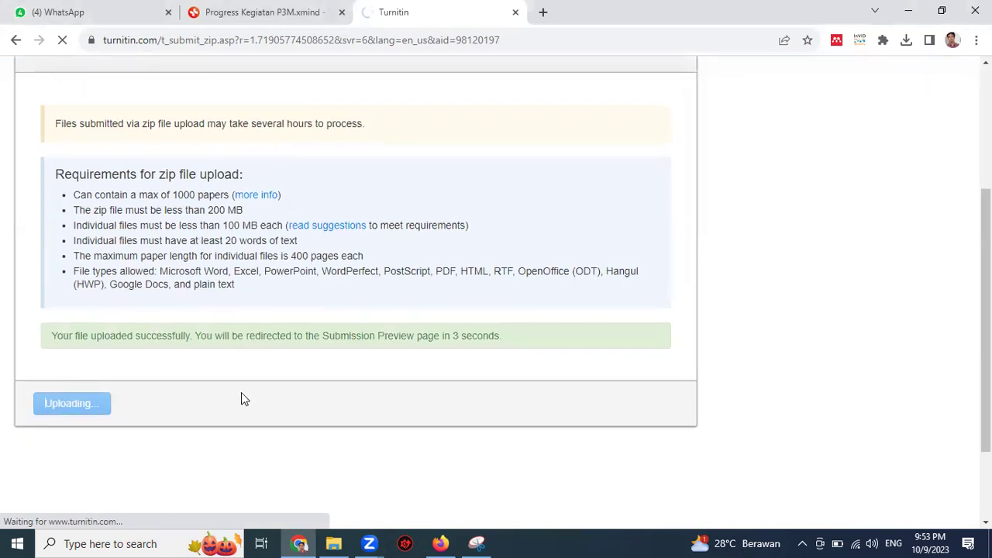
scroll(232, 399, down, 2)
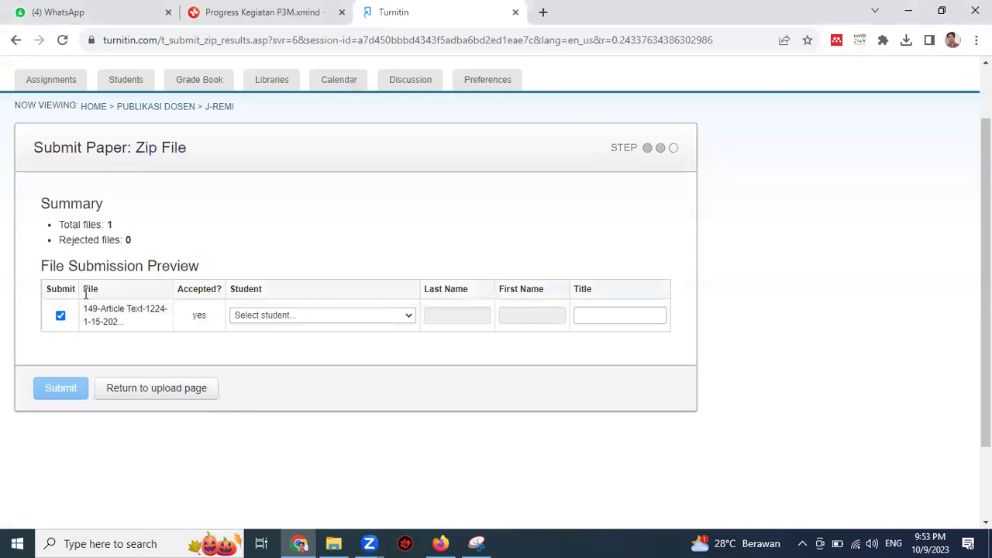
Step: Assign the uploaded paper to the first listed student and select the Title field
click(264, 315)
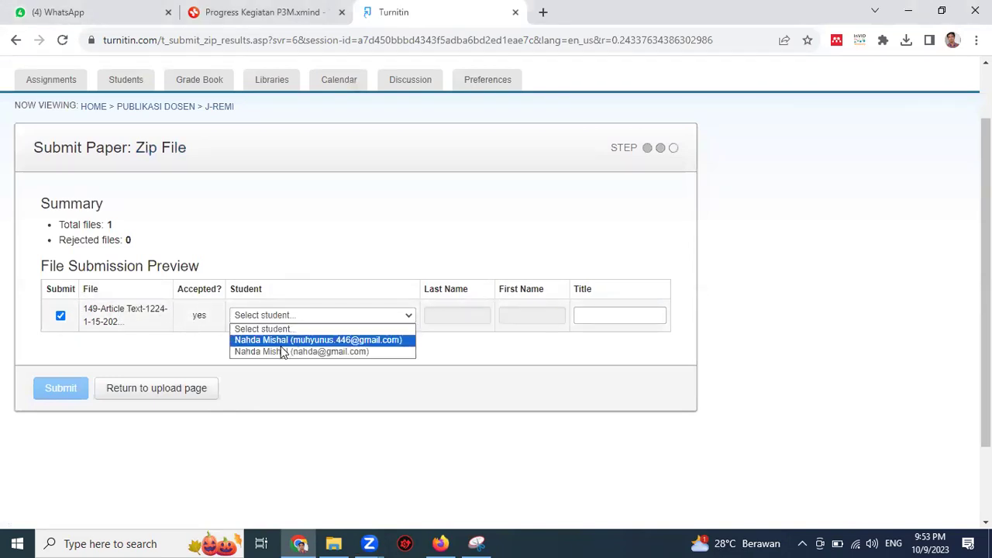
click(271, 341)
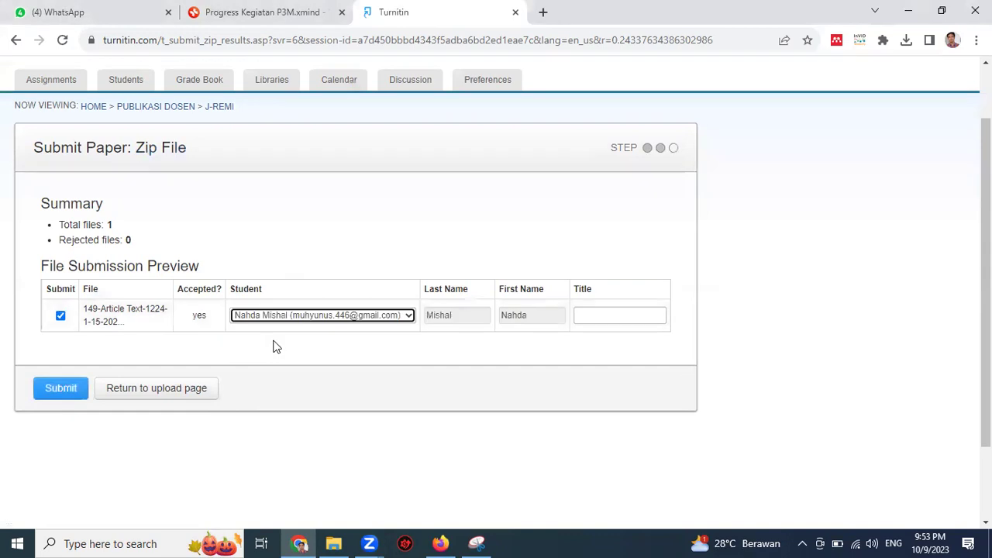
click(608, 317)
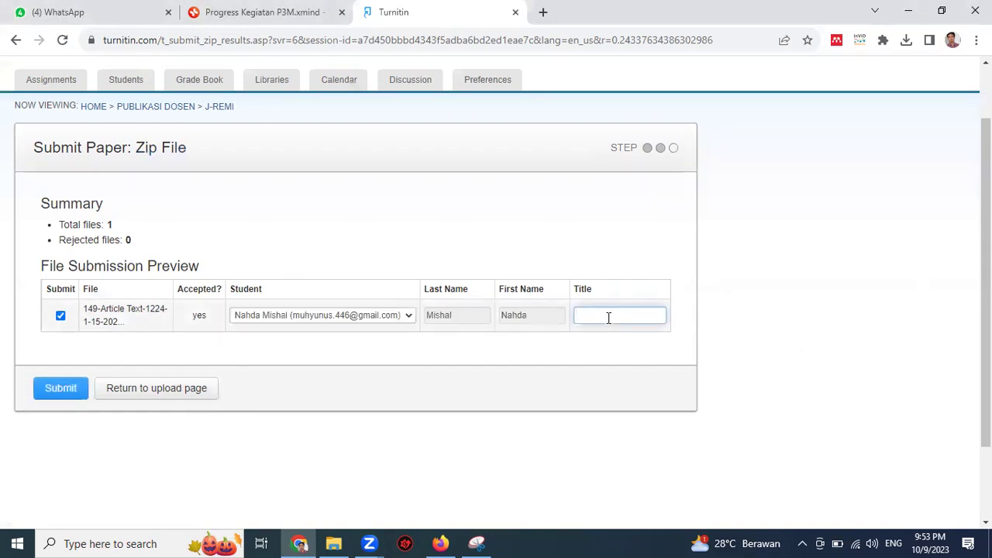
scroll(463, 309, up, 1)
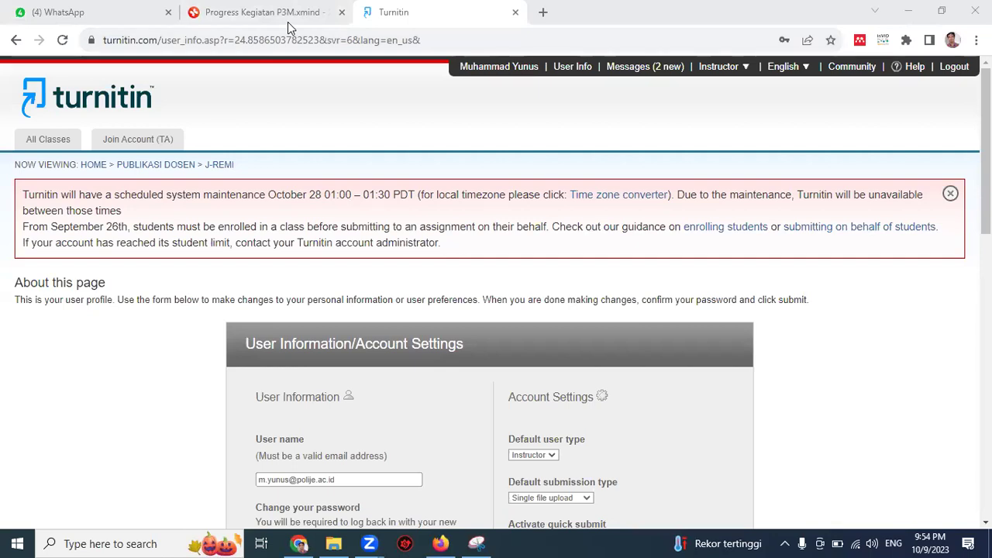
scroll(427, 162, down, 4)
scroll(213, 240, up, 4)
Step: Return to All Classes and annotate the class tabs in red, then clear the marks
click(50, 143)
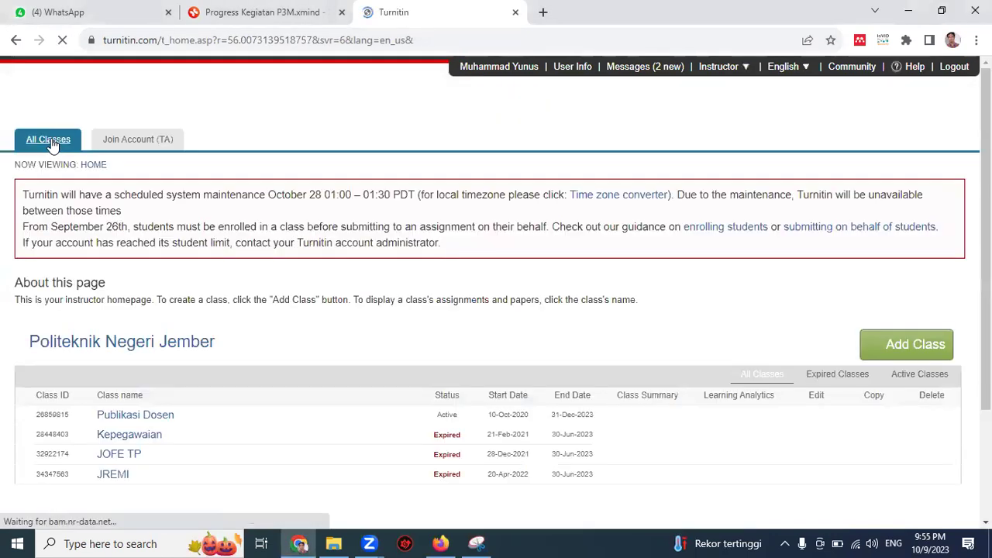
scroll(276, 358, down, 2)
scroll(317, 361, up, 2)
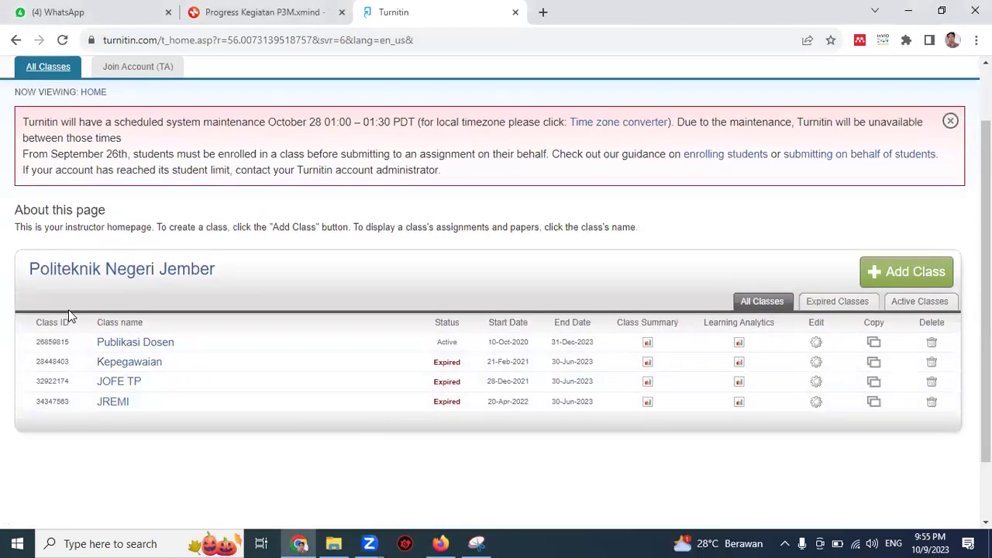
scroll(68, 310, up, 1)
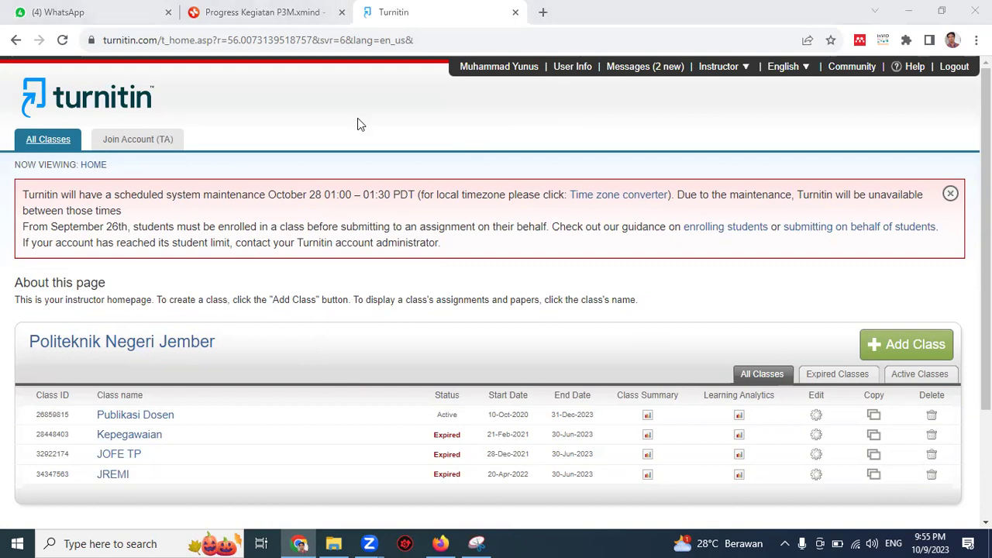
mouse_move(6, 118)
mouse_down()
mouse_move(195, 171)
mouse_move(195, 116)
mouse_move(51, 110)
mouse_up()
drag(198, 143, 247, 149)
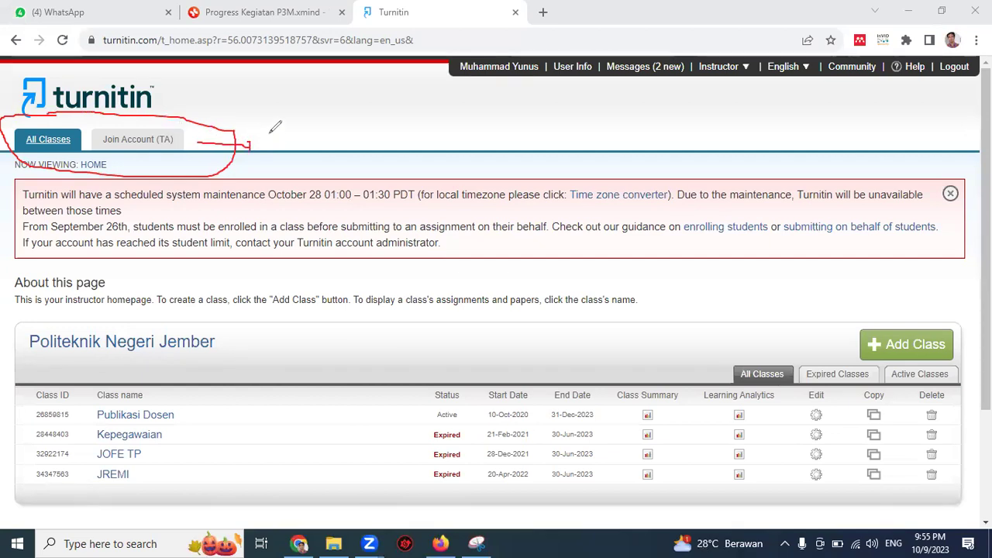
mouse_move(269, 131)
mouse_down()
mouse_move(301, 144)
mouse_move(308, 132)
mouse_move(310, 145)
mouse_move(317, 134)
mouse_move(338, 145)
mouse_move(364, 140)
mouse_up()
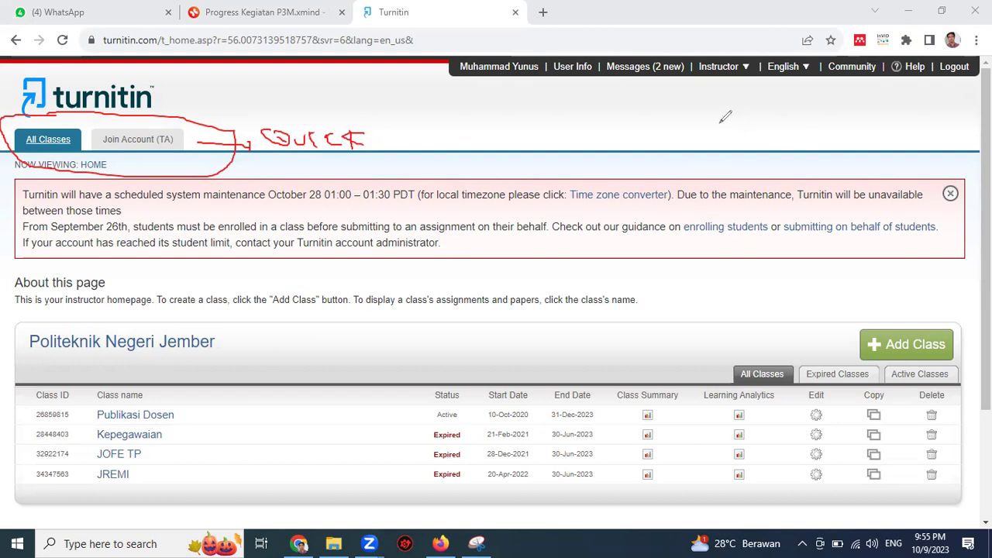
key(e)
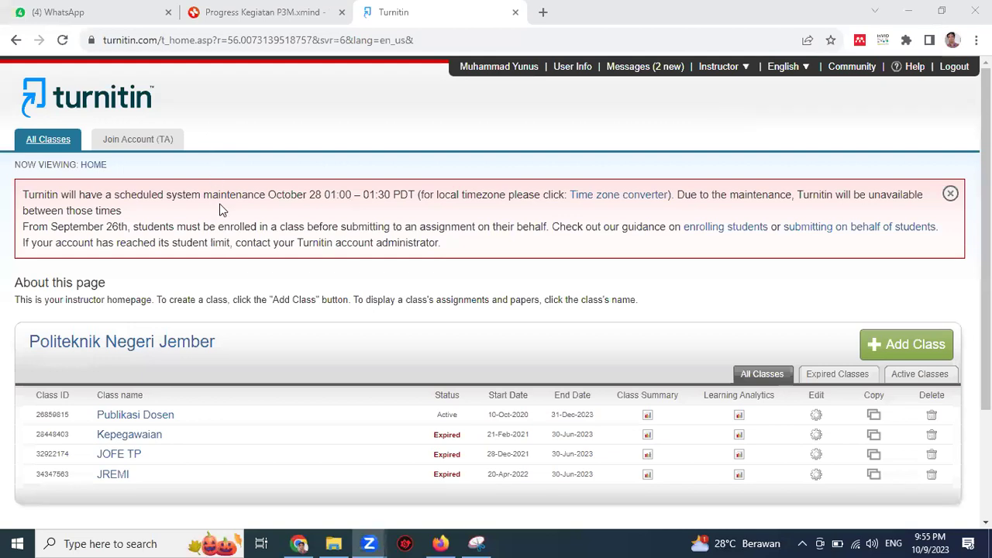
Step: Circle the account holder's name in the page header, then clear the annotation
scroll(448, 262, down, 3)
scroll(448, 261, up, 3)
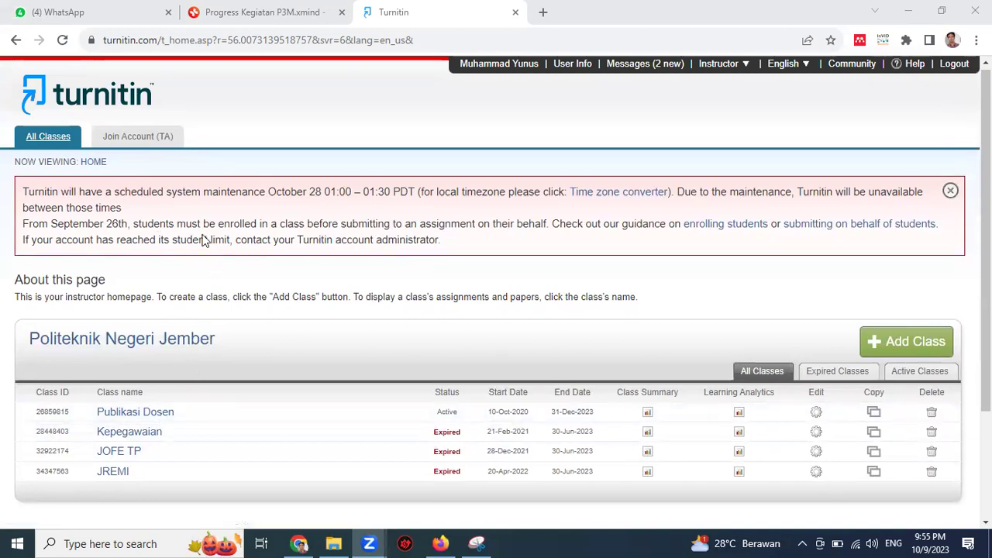
scroll(339, 147, up, 1)
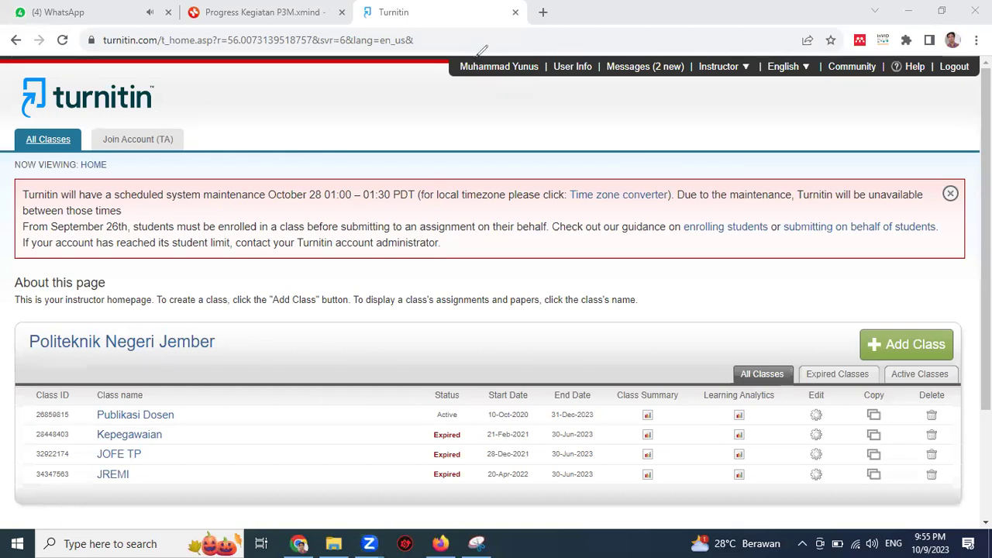
mouse_move(447, 80)
mouse_down()
mouse_move(570, 78)
mouse_move(500, 40)
mouse_up()
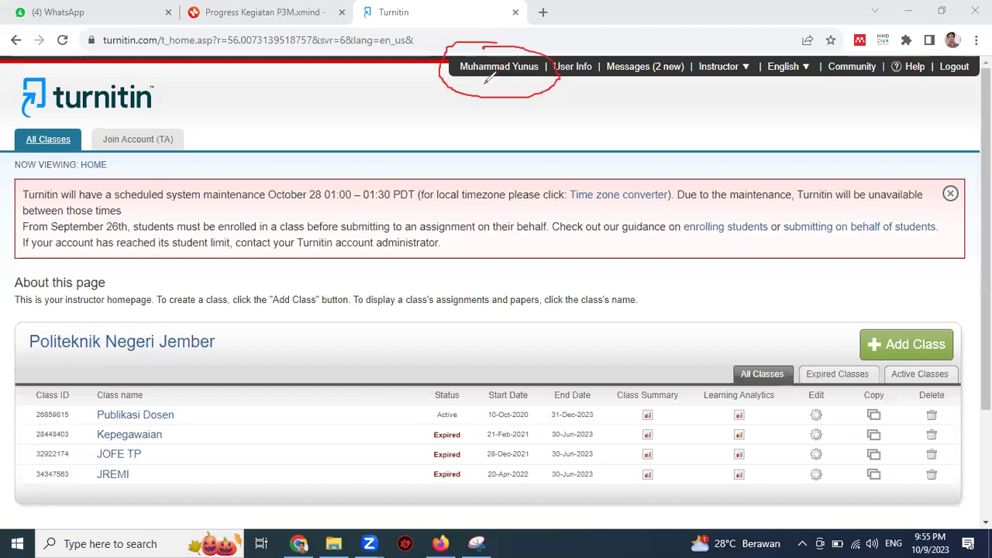
key(Escape)
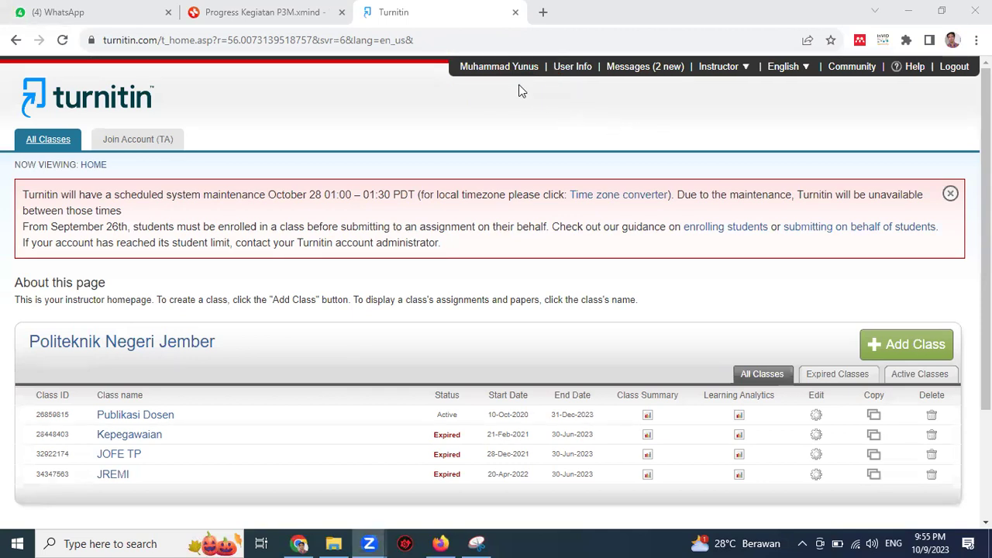
Step: Open the User Information and Account Settings page and look over the enrollment notice
click(499, 68)
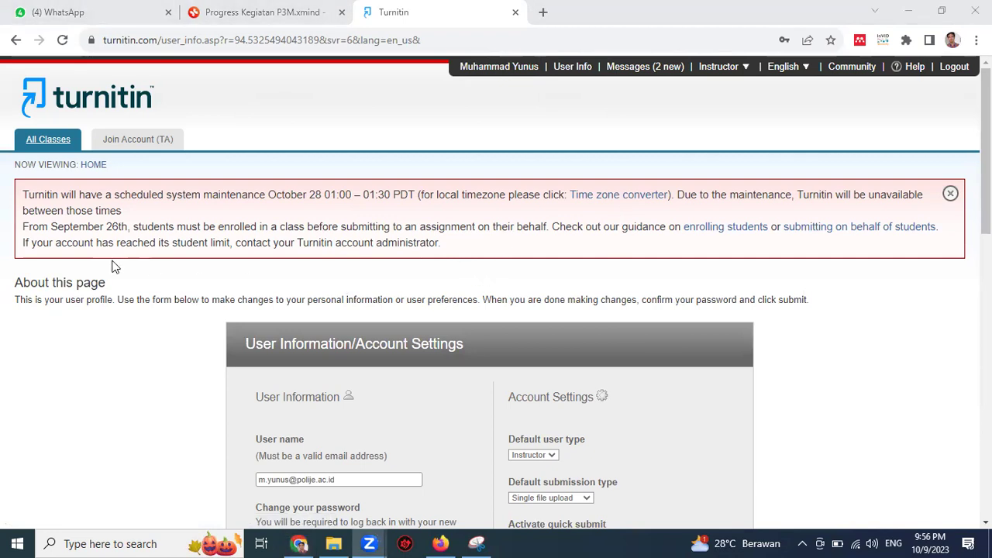
click(24, 225)
drag(395, 264, 514, 256)
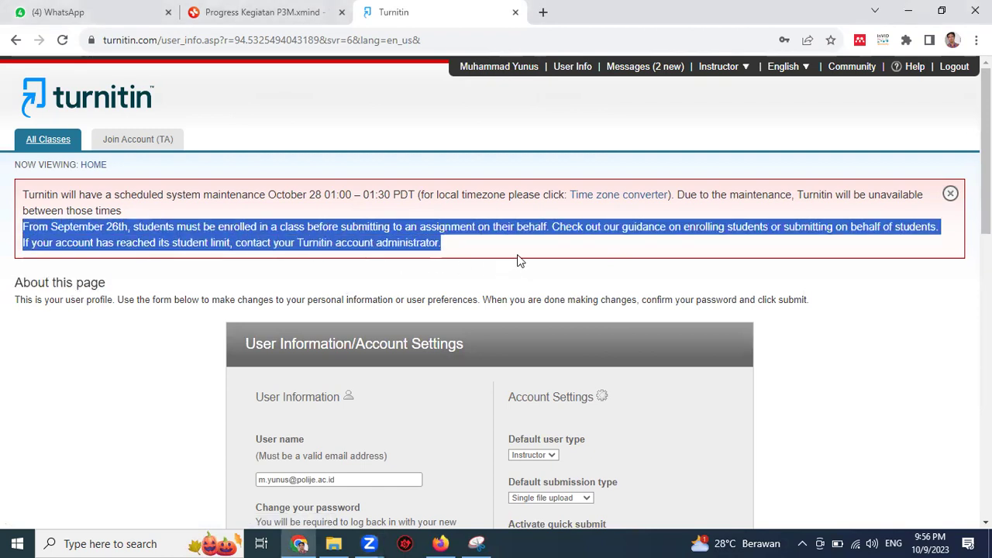
scroll(486, 248, down, 2)
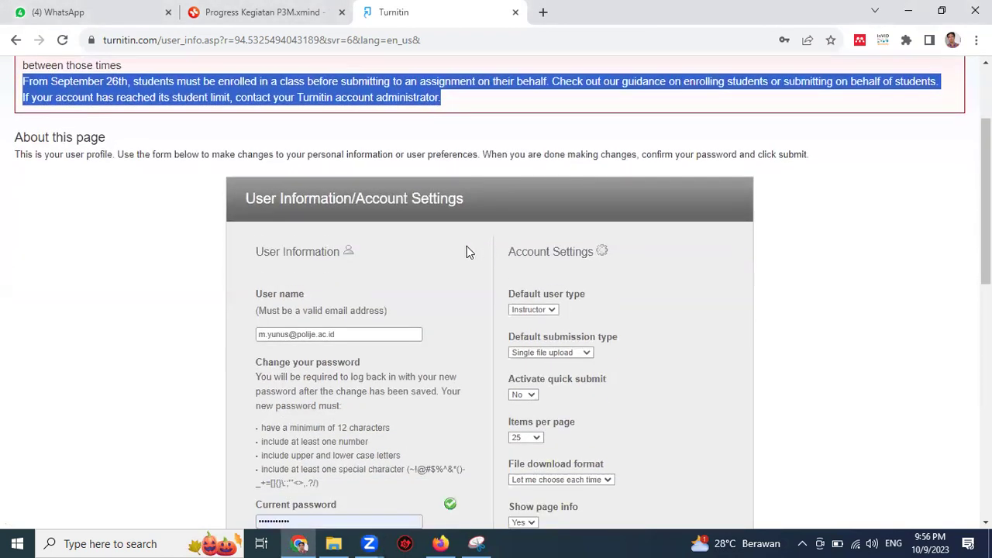
click(440, 233)
scroll(440, 232, down, 2)
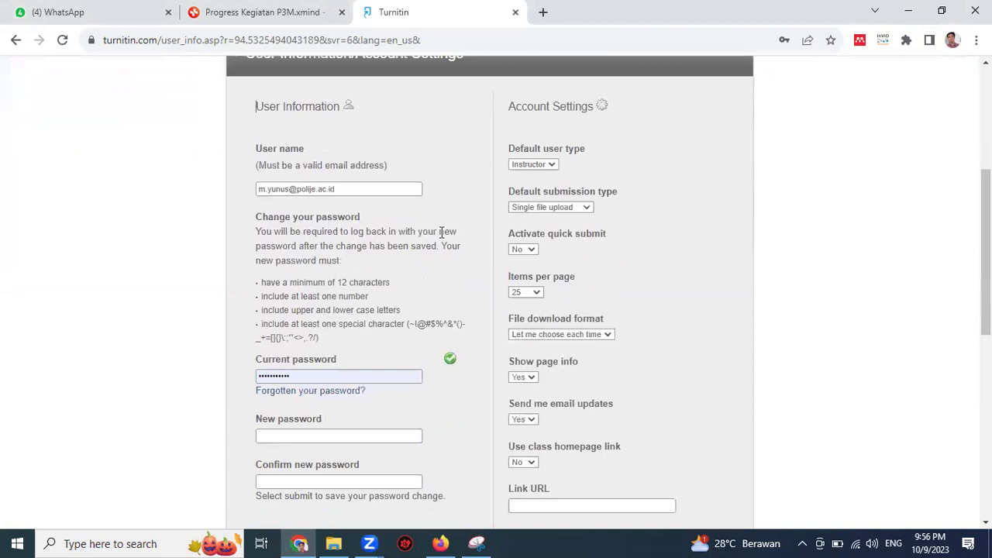
scroll(440, 231, up, 1)
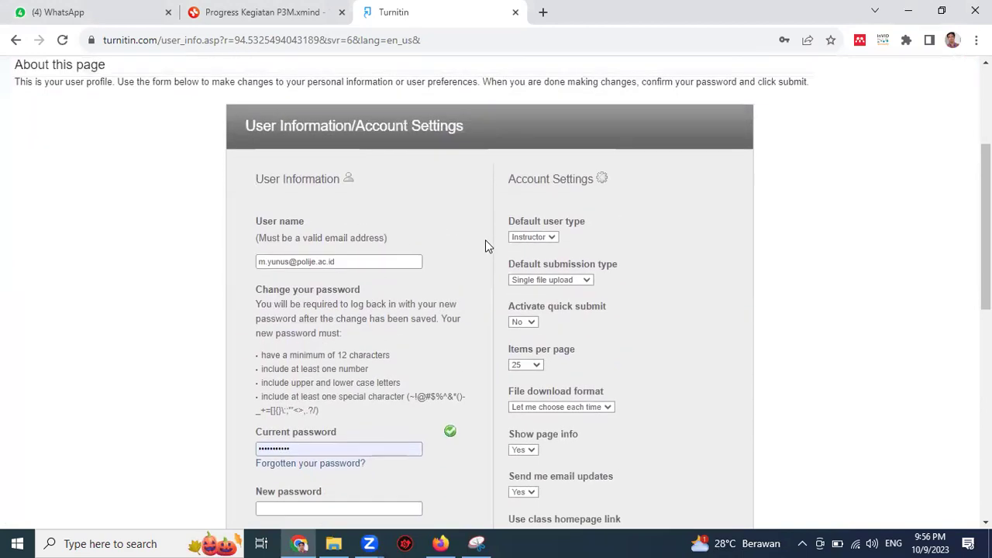
Step: Keep Instructor as default user type and Single file upload as default submission type
click(551, 236)
click(566, 248)
scroll(550, 256, down, 1)
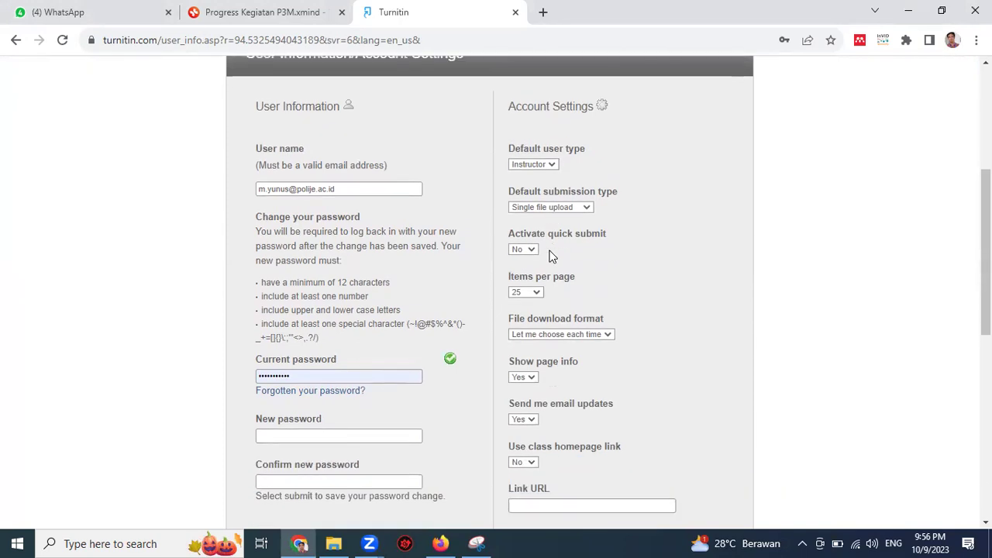
click(563, 213)
click(620, 215)
Step: Set Activate quick submit to Yes
drag(510, 237, 601, 240)
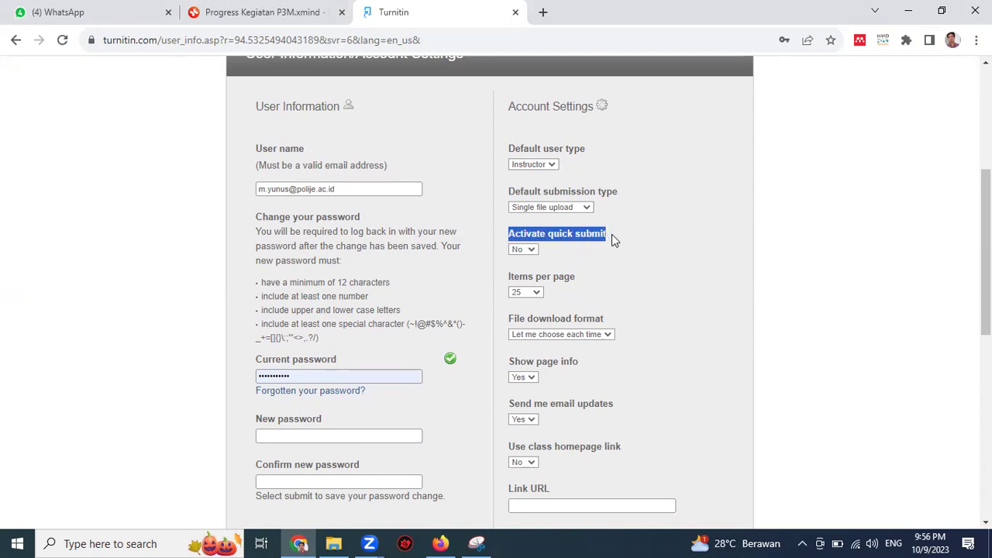
click(613, 237)
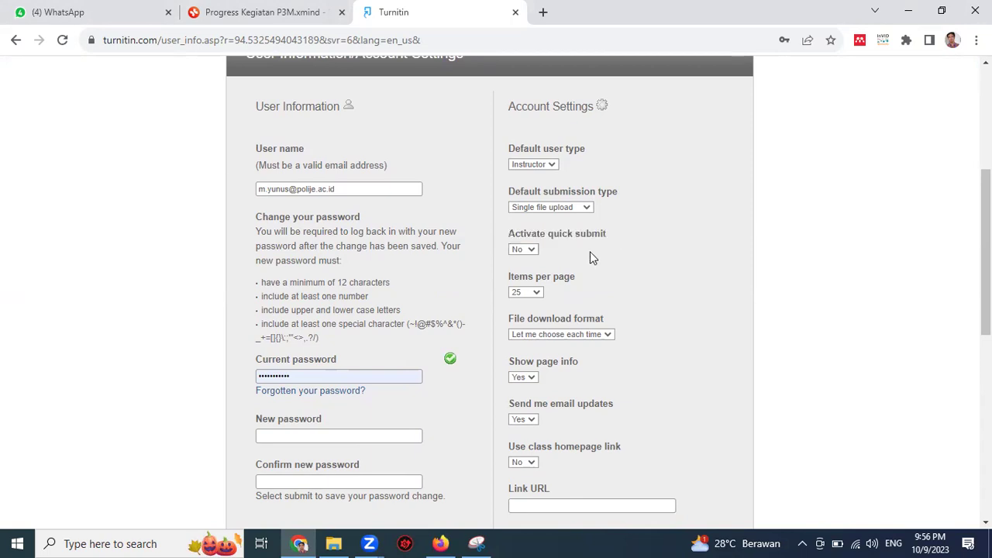
click(527, 250)
click(524, 267)
scroll(592, 270, down, 1)
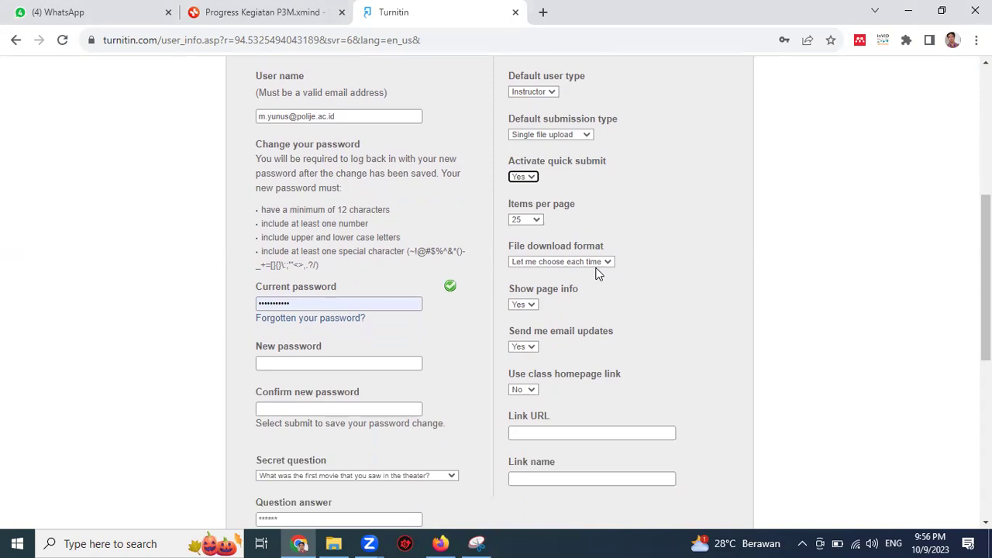
scroll(590, 259, down, 1)
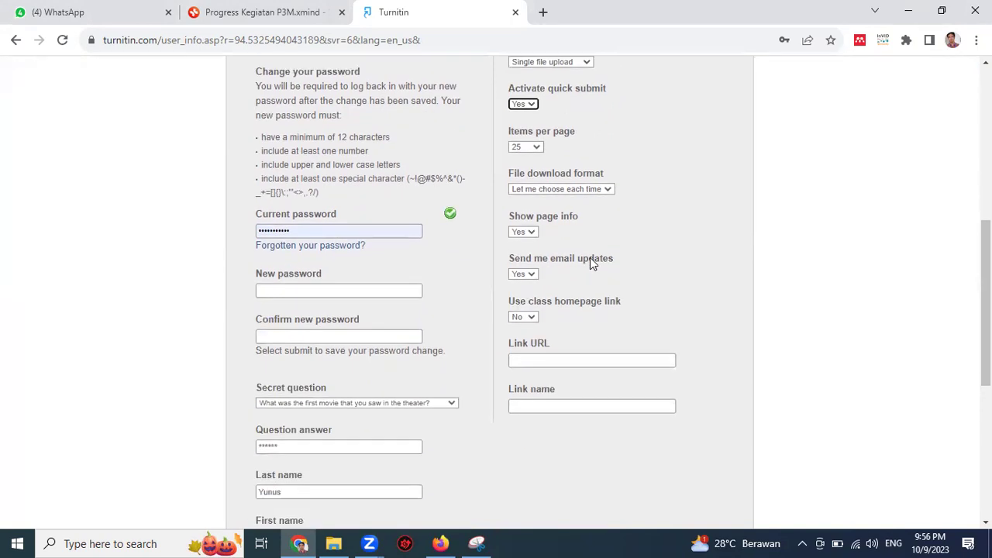
scroll(590, 262, up, 2)
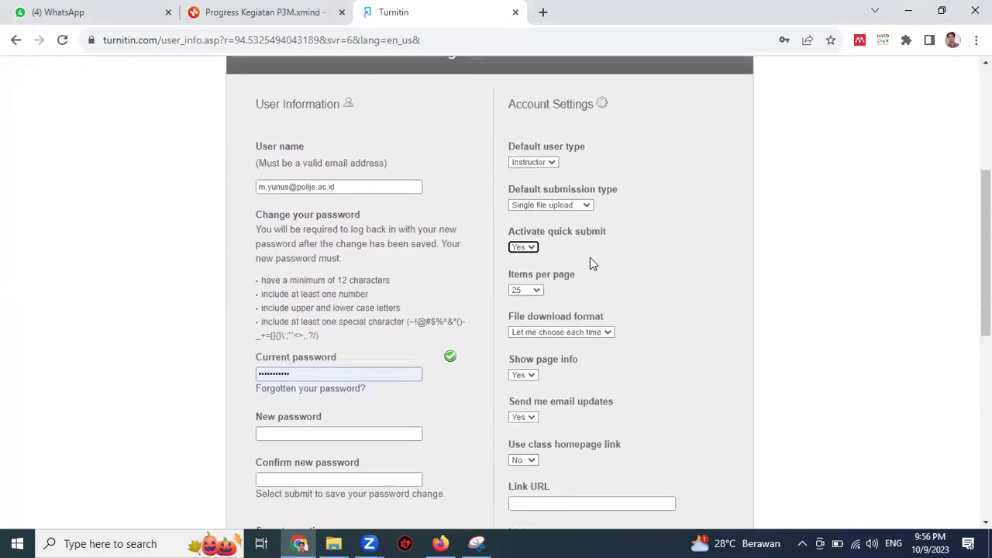
scroll(591, 255, down, 4)
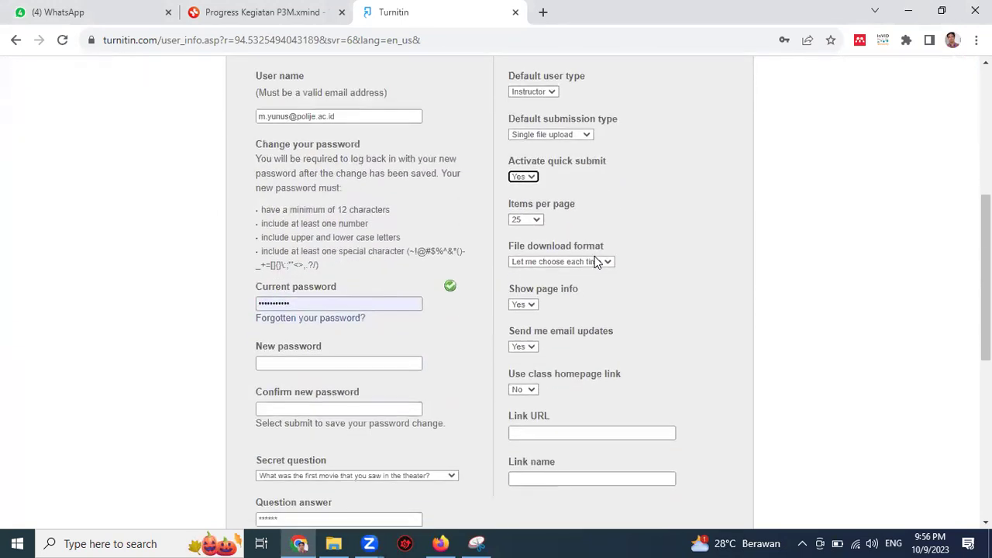
scroll(591, 258, down, 2)
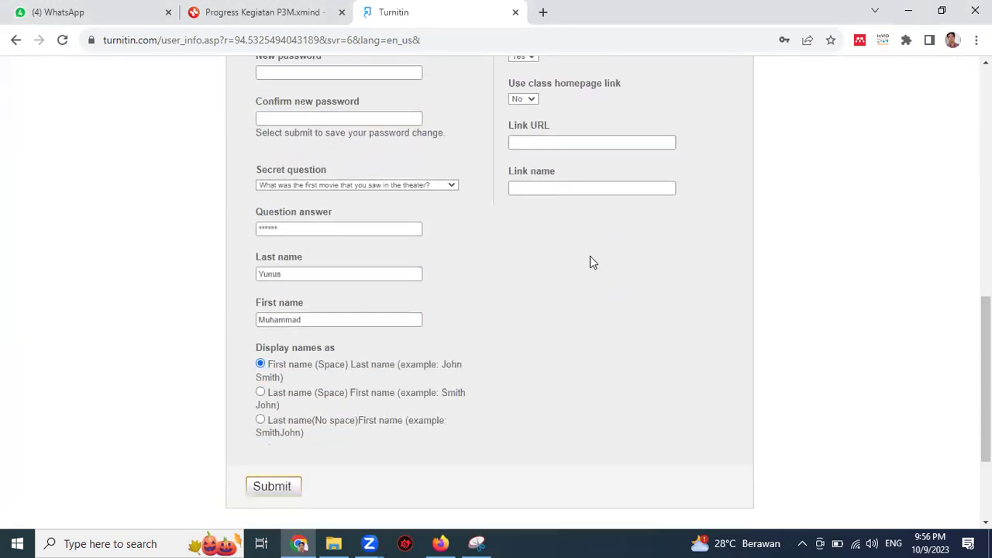
scroll(588, 257, up, 1)
scroll(588, 257, up, 3)
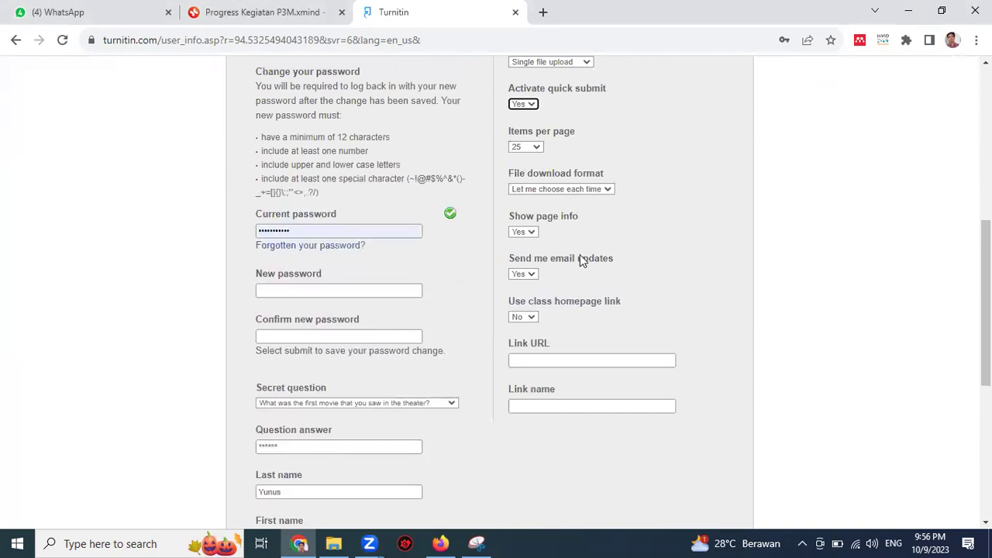
scroll(519, 223, up, 1)
Step: Save the updated account settings with the Submit button
drag(509, 233, 608, 235)
click(619, 257)
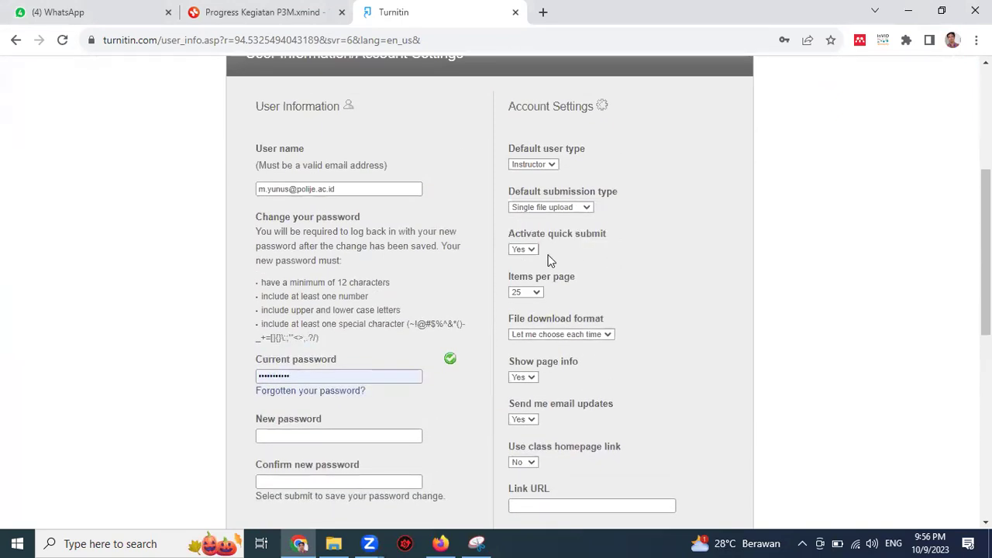
scroll(545, 253, down, 5)
scroll(546, 247, down, 2)
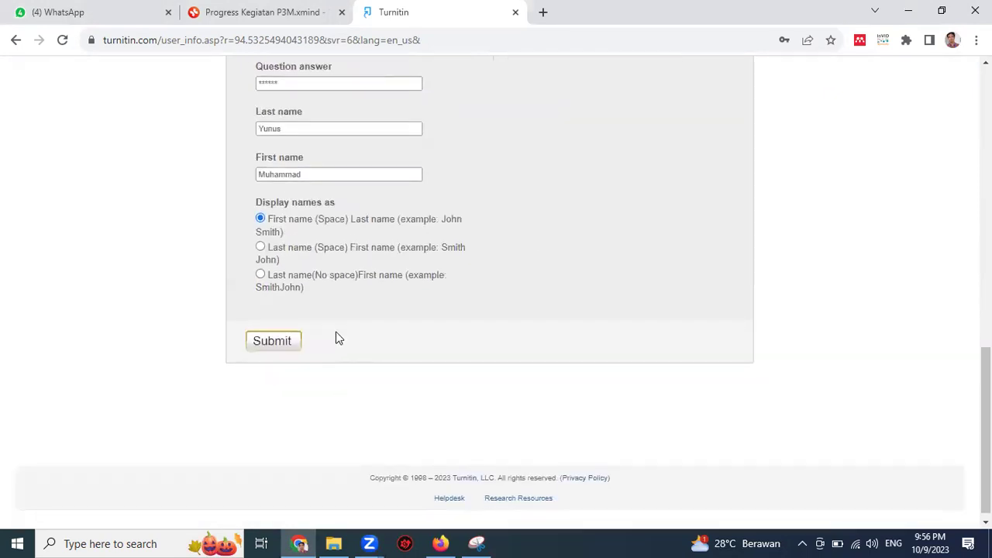
click(278, 348)
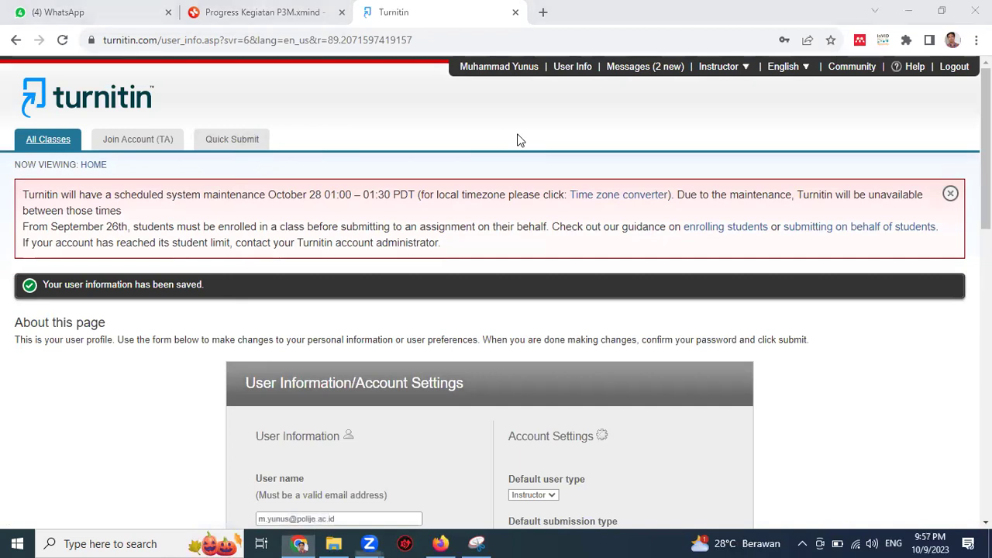
Step: Mark up and clear the 'Your user information has been saved' message, then review the page
mouse_move(223, 122)
mouse_down()
mouse_move(200, 128)
mouse_move(237, 174)
mouse_move(277, 139)
mouse_move(271, 123)
mouse_move(205, 120)
mouse_up()
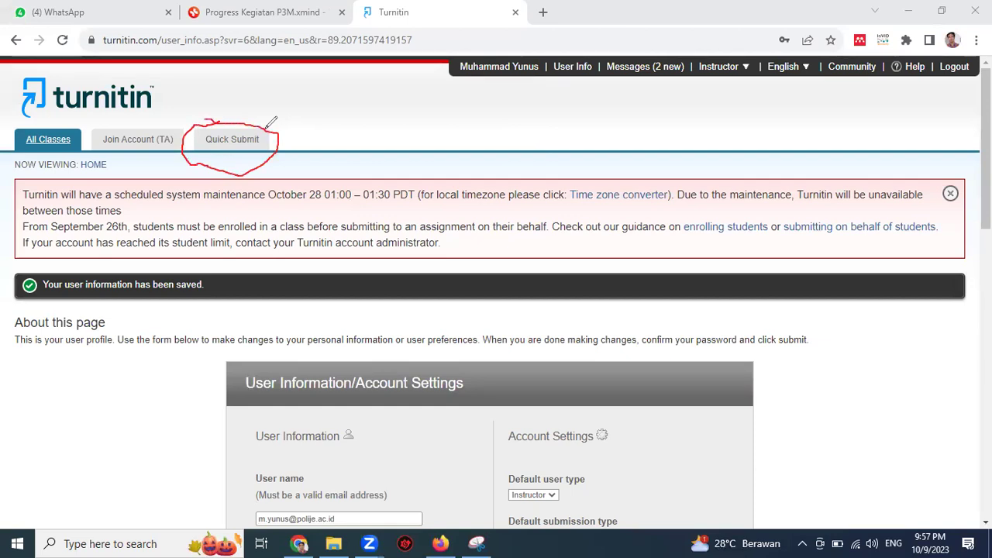
key(e)
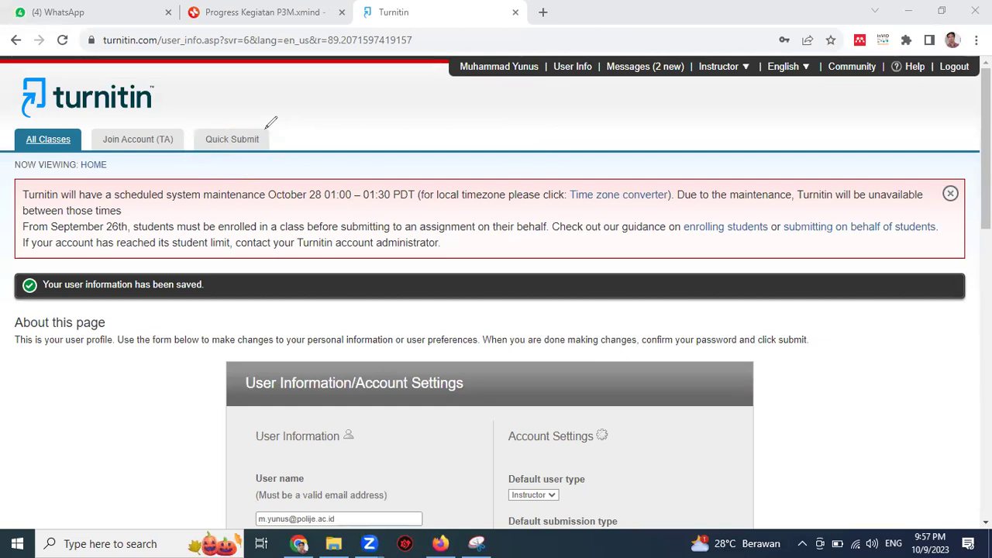
scroll(254, 197, down, 1)
scroll(258, 195, down, 1)
scroll(258, 195, up, 2)
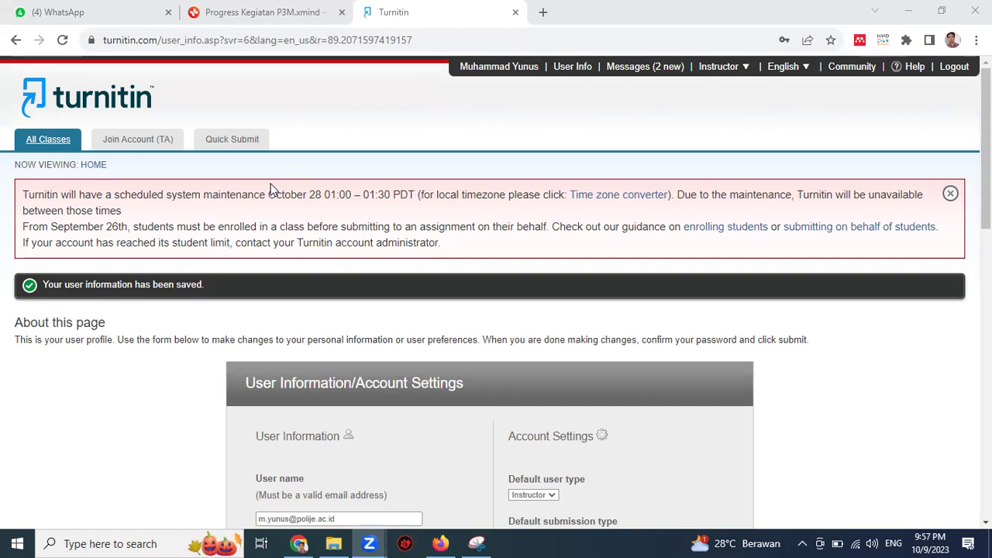
Step: Open the empty Quick Submit inbox and start a new paper submission
click(238, 152)
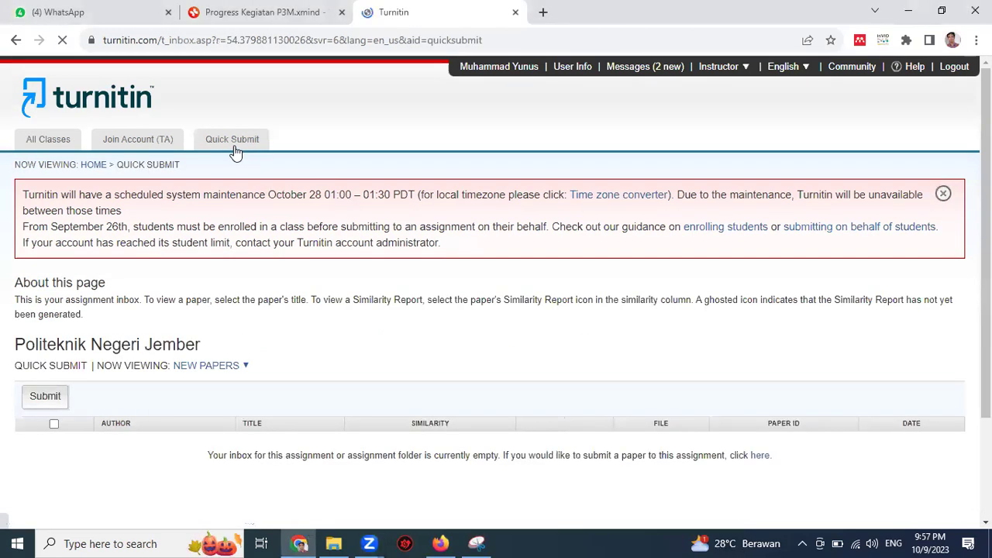
scroll(576, 436, down, 2)
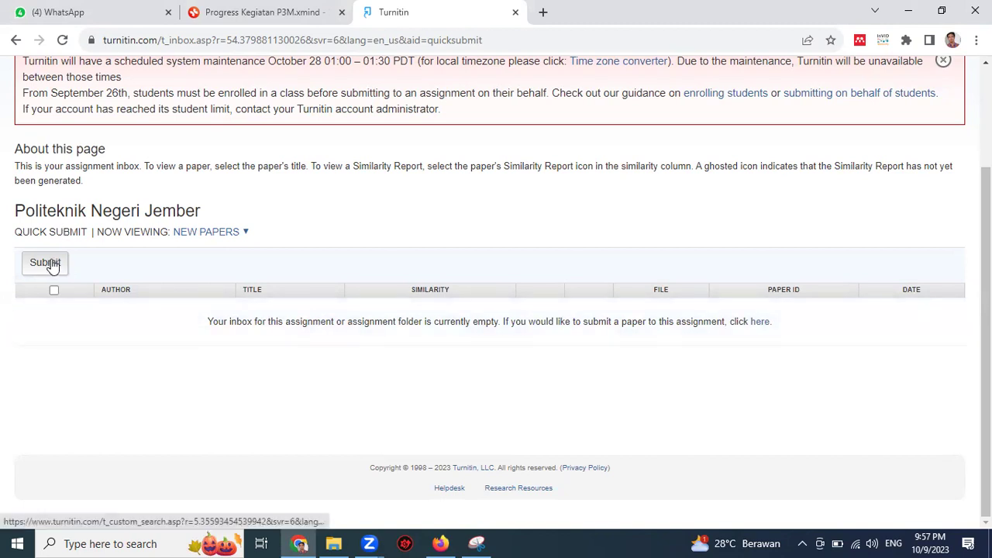
scroll(78, 264, up, 1)
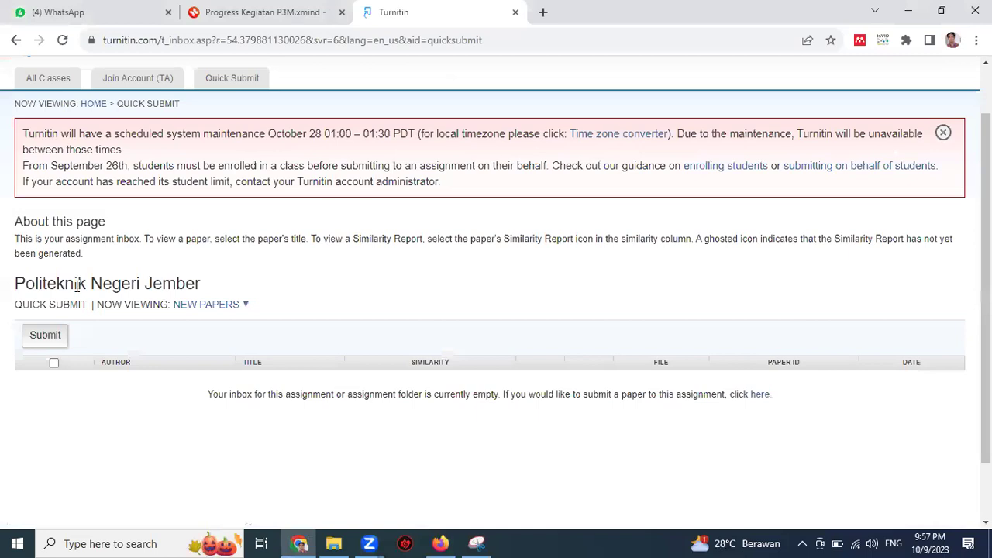
click(53, 337)
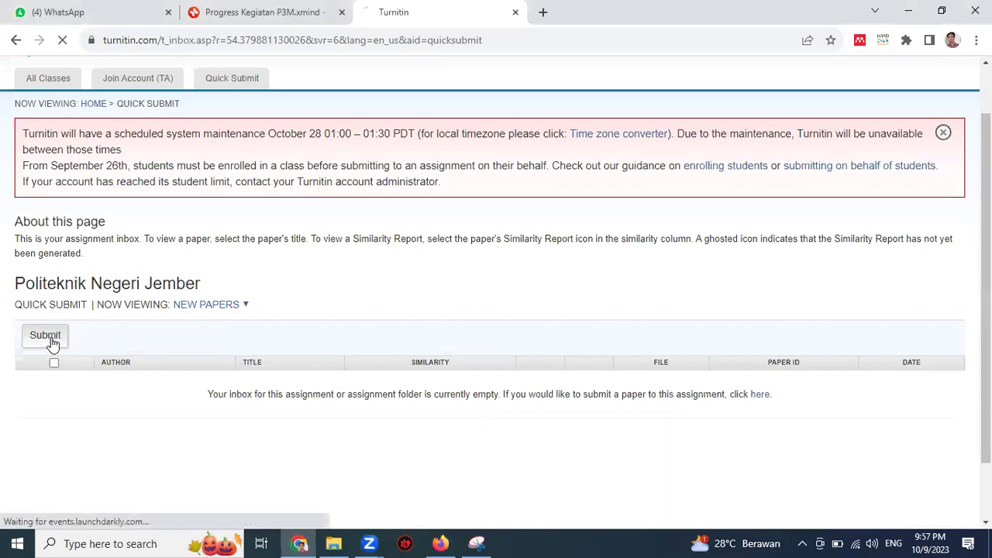
Step: Tick internet sources in the similarity search options
scroll(163, 341, down, 3)
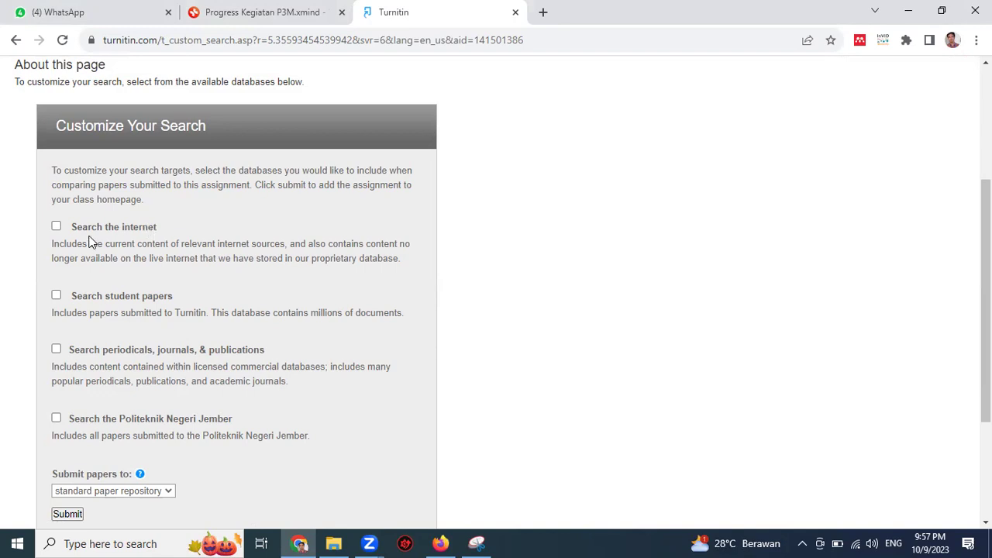
scroll(101, 267, down, 1)
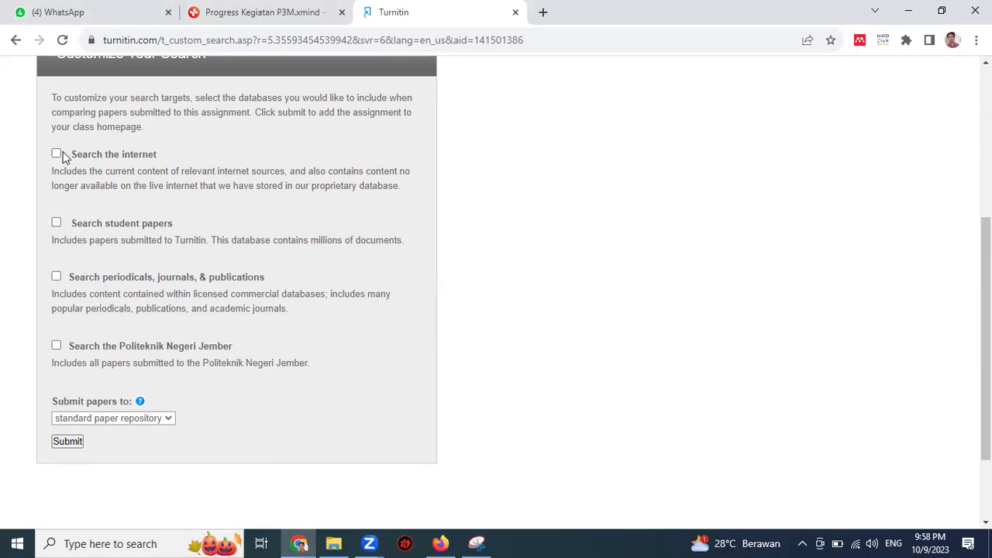
click(62, 156)
scroll(137, 230, down, 3)
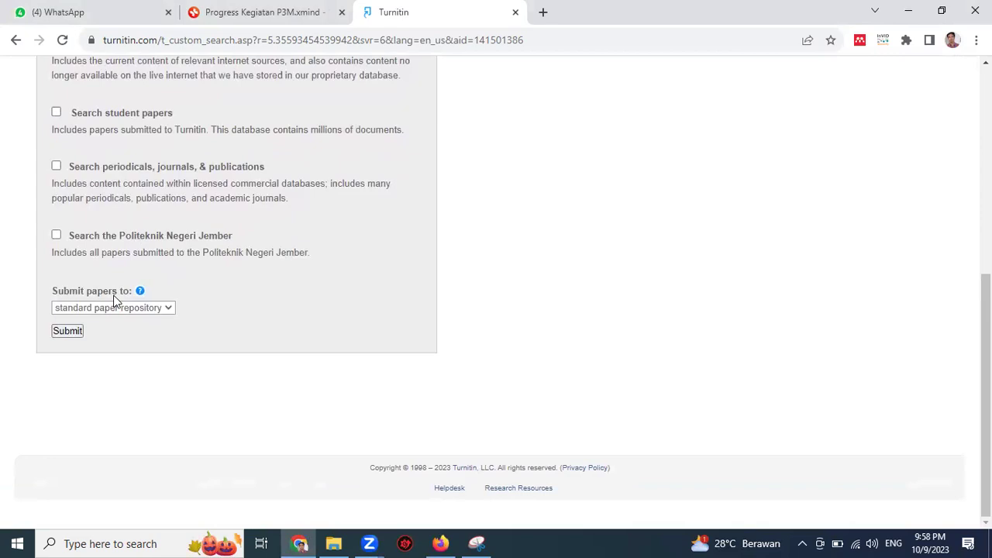
triple_click(73, 297)
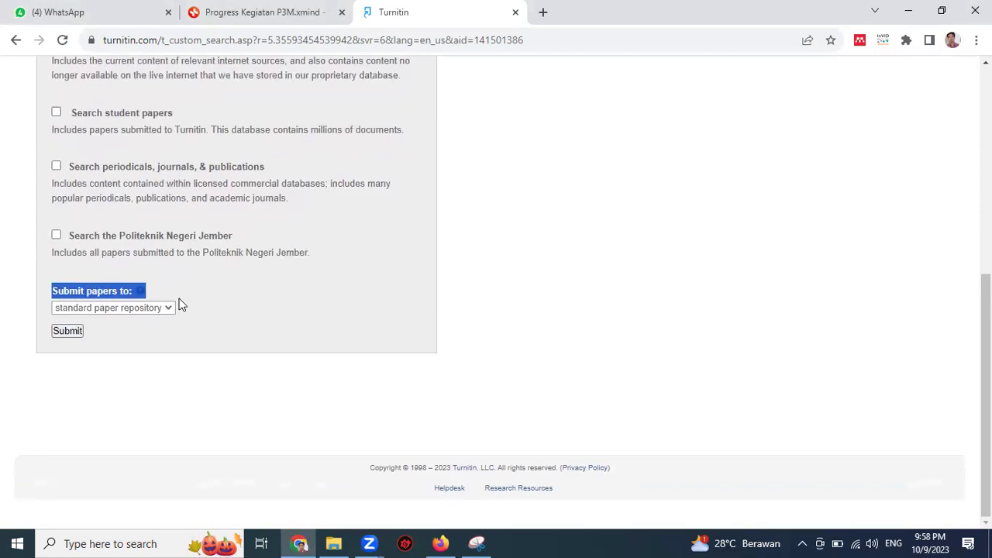
key(Tab)
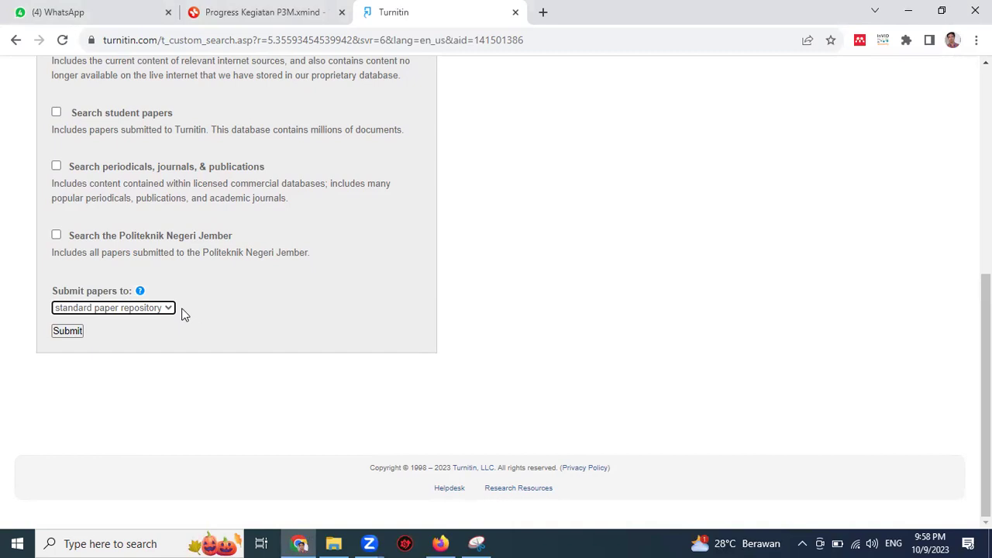
Step: Toggle 'Submit papers to' between standard paper repository and no repository
click(152, 307)
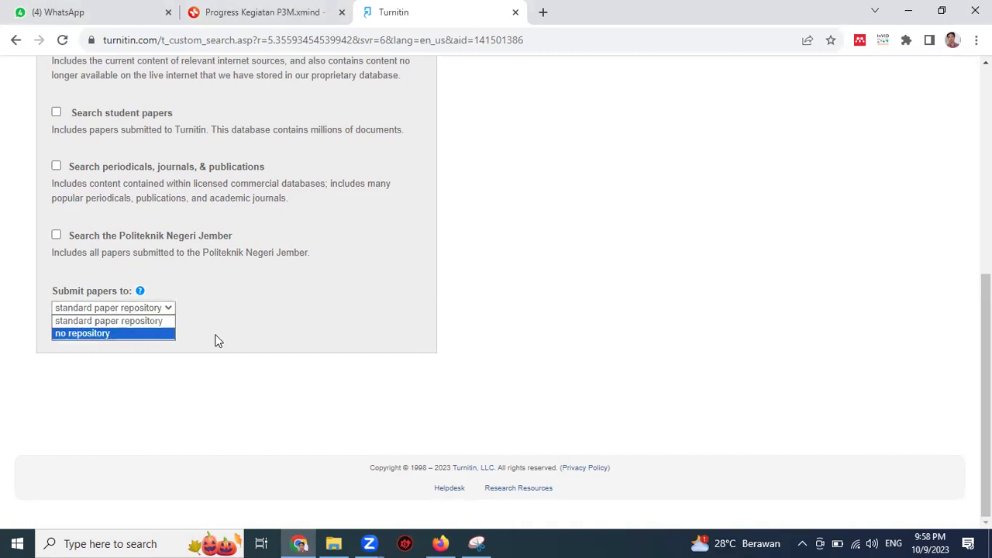
click(216, 341)
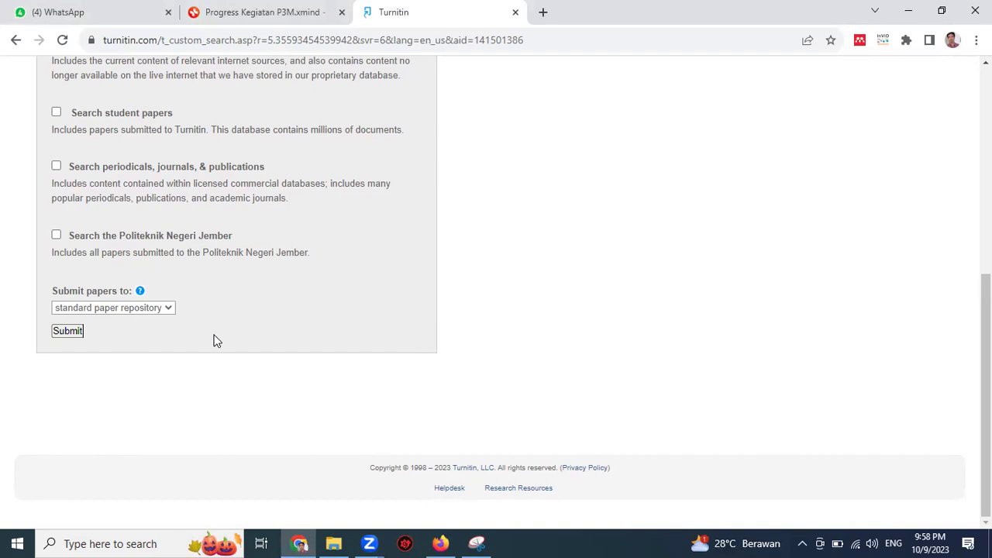
click(126, 313)
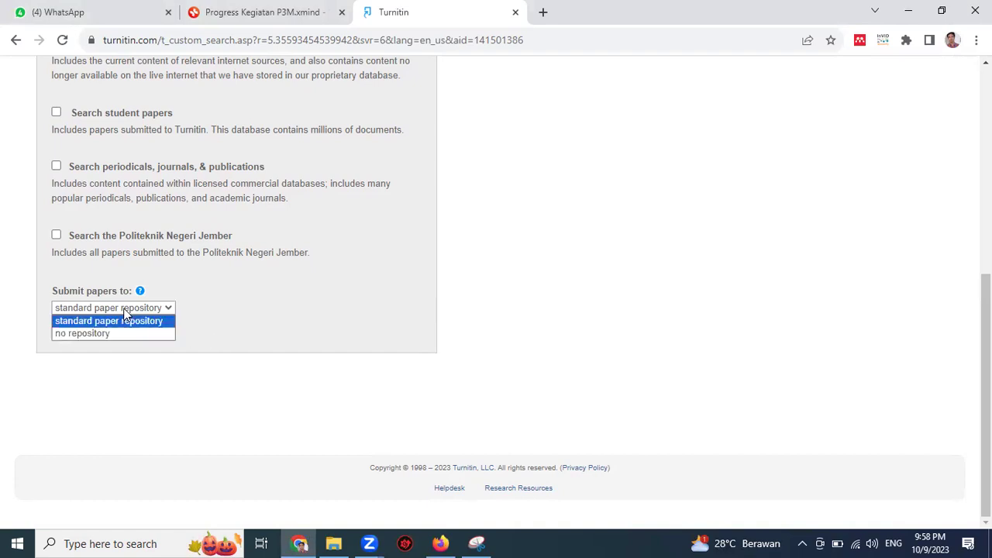
click(210, 318)
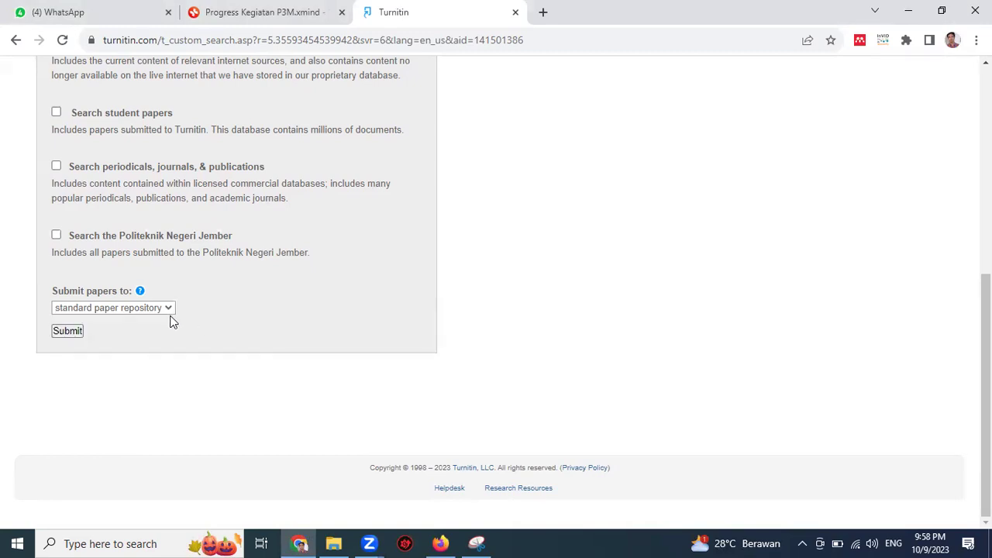
click(146, 310)
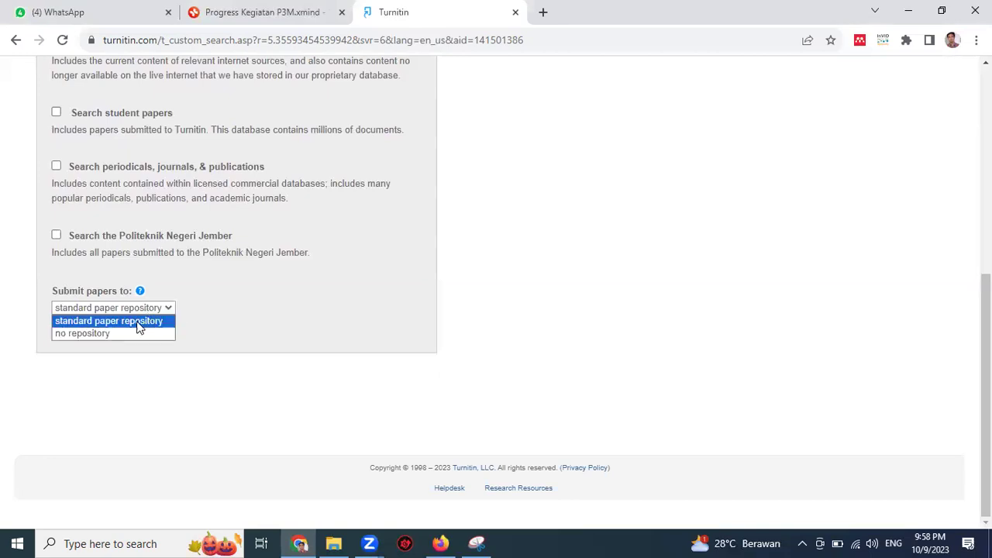
click(120, 332)
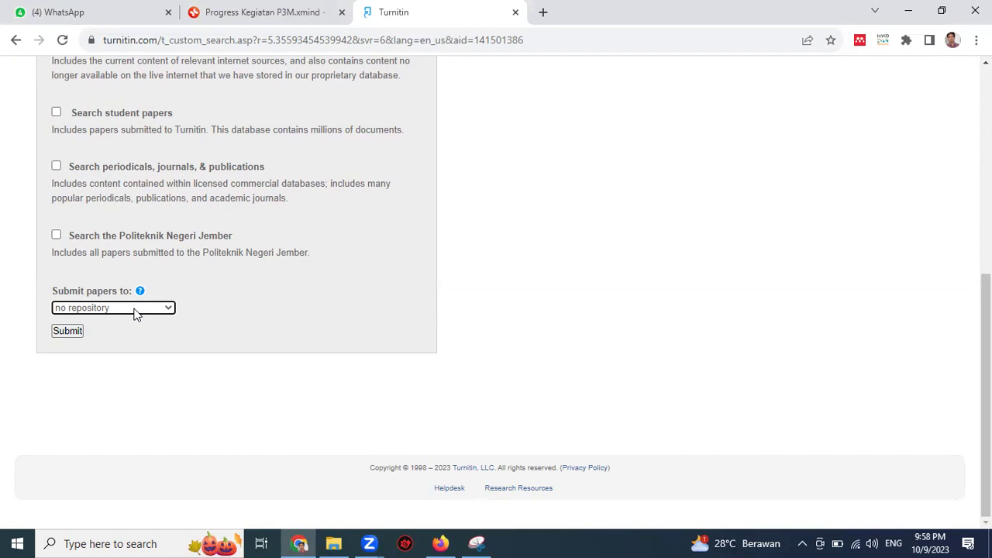
click(136, 309)
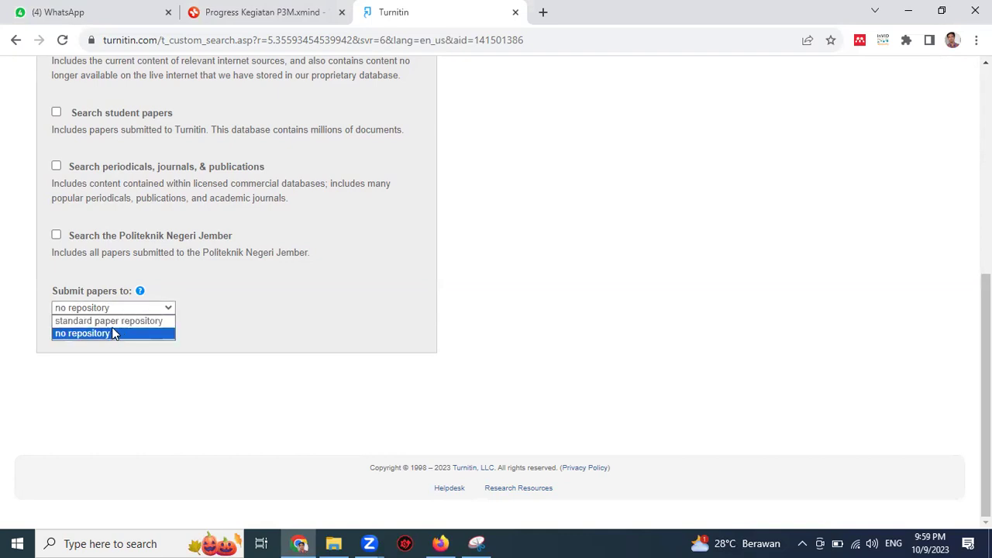
click(115, 321)
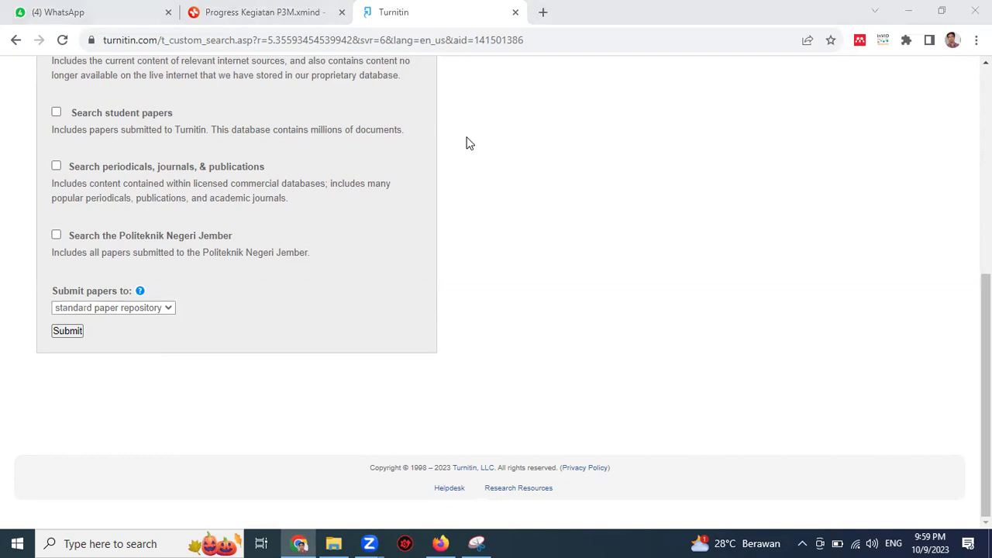
Step: Set 'Submit papers to' to no repository and submit the search customization
drag(177, 302, 138, 290)
mouse_move(86, 307)
mouse_down()
mouse_move(197, 314)
mouse_move(183, 285)
mouse_up()
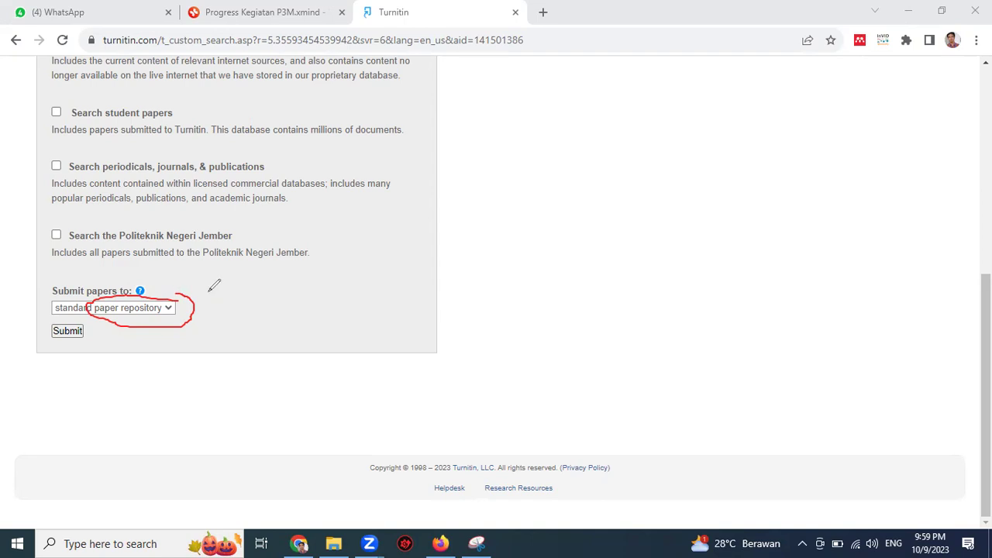
key(ctrl+z)
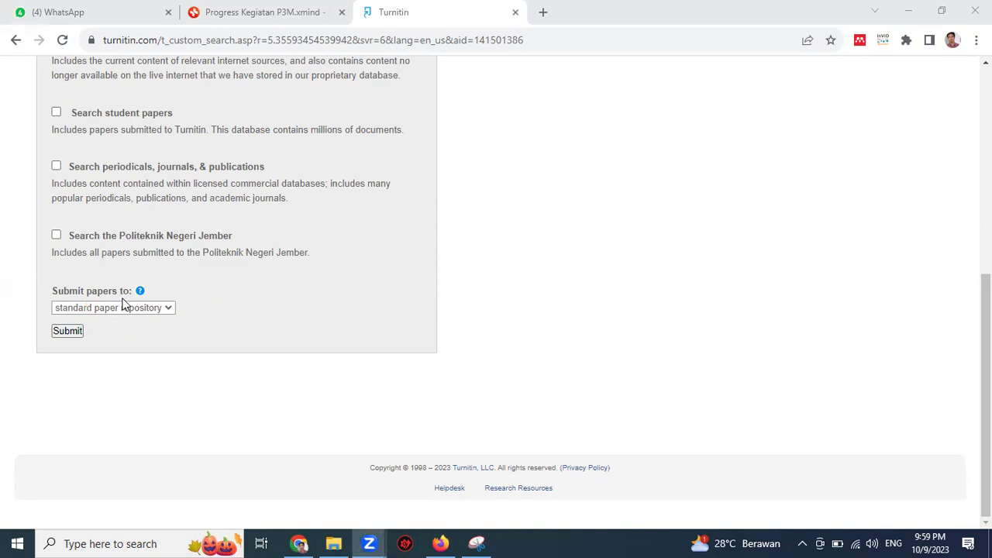
click(143, 308)
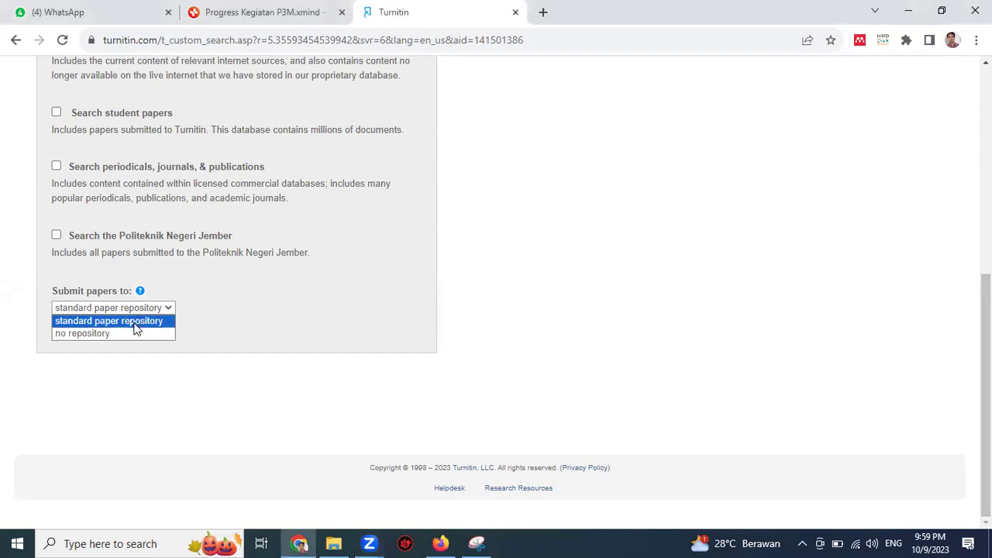
click(95, 334)
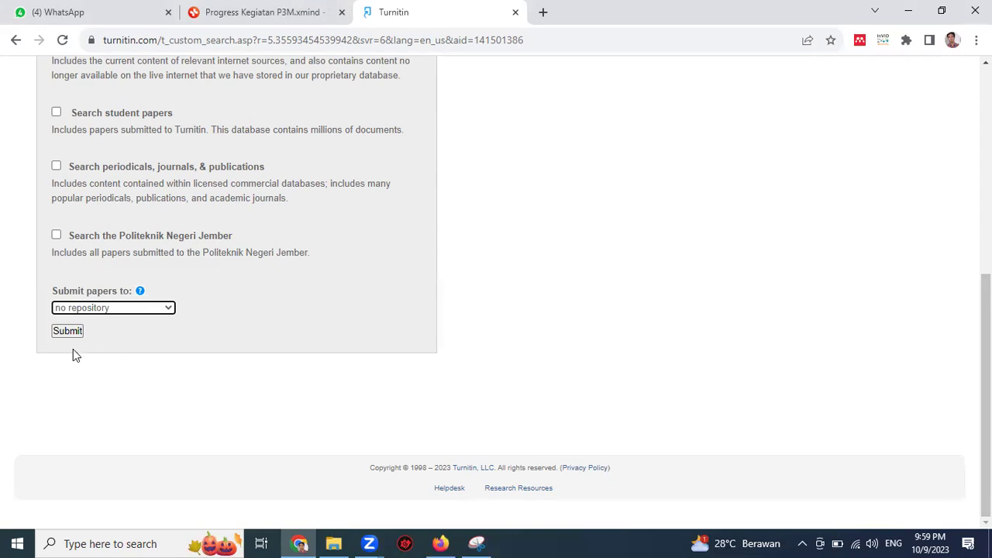
click(76, 336)
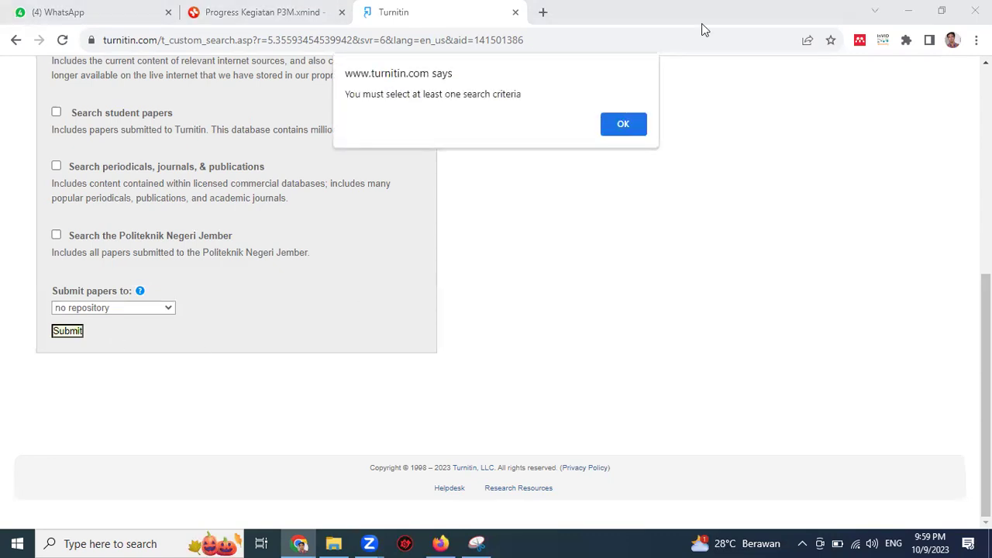
Step: Dismiss the alert, tick periodicals, student papers and internet databases, then submit
click(628, 128)
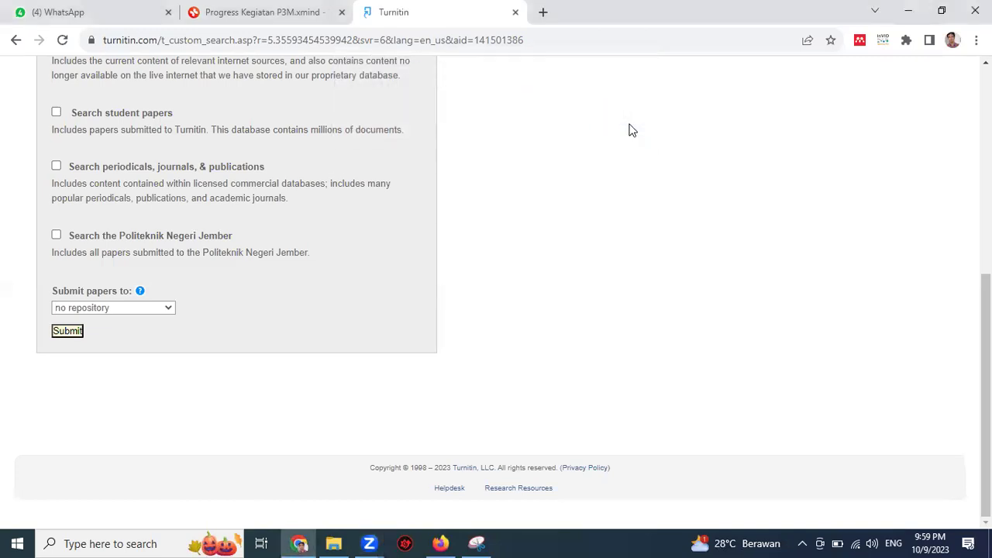
scroll(172, 252, up, 2)
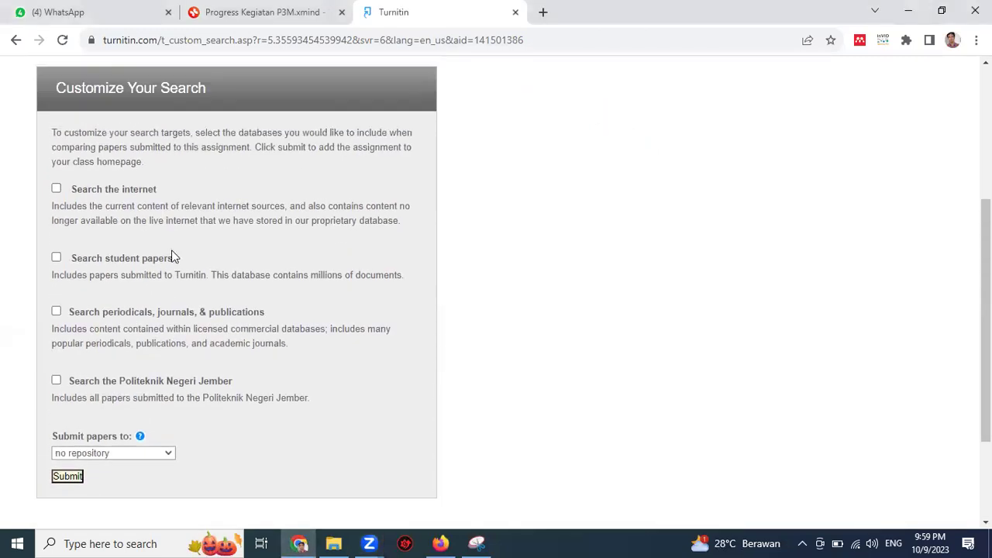
click(56, 310)
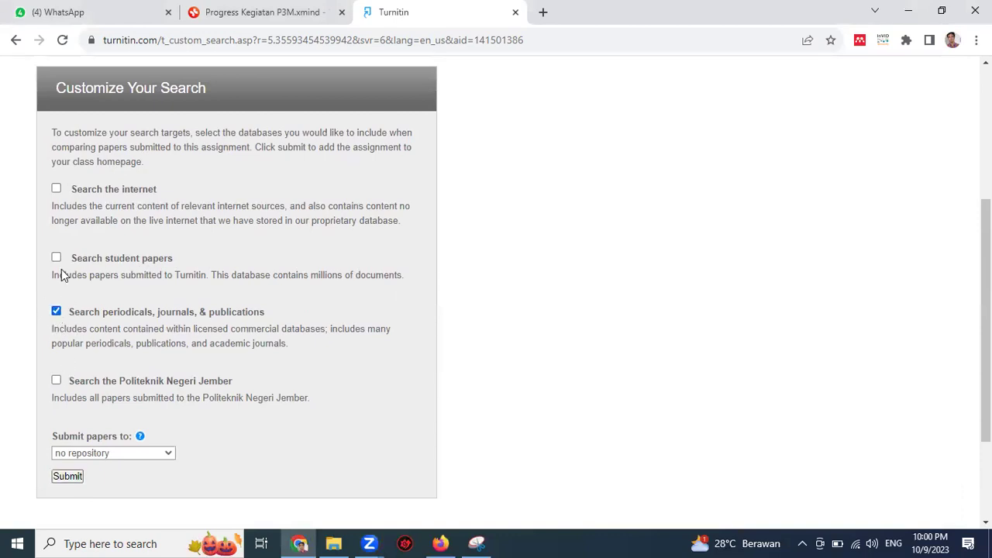
click(57, 258)
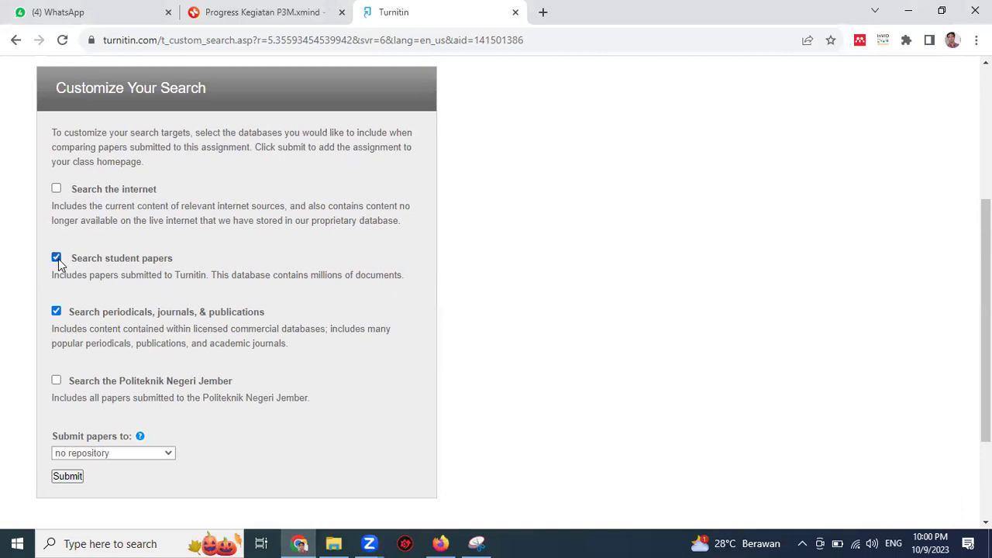
click(57, 189)
scroll(71, 301, down, 2)
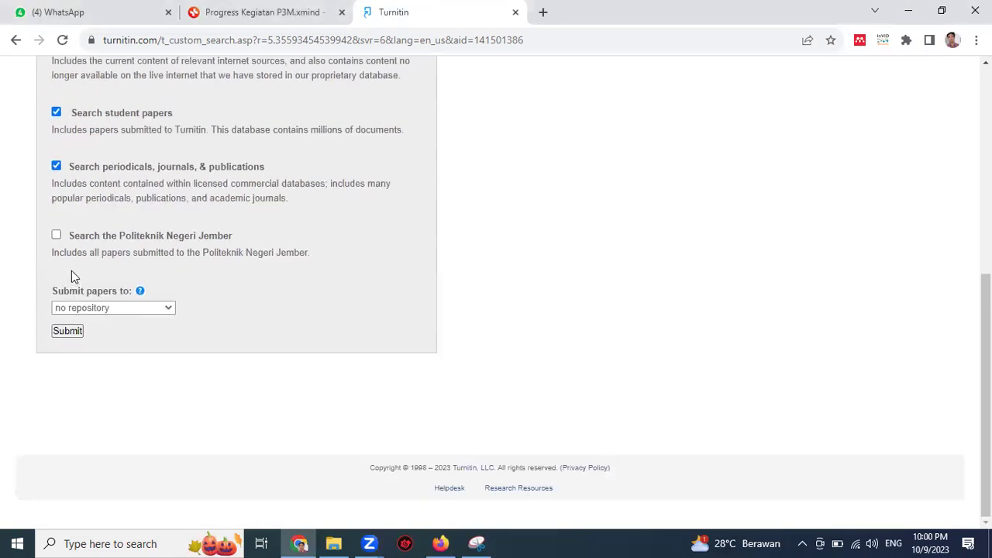
click(70, 332)
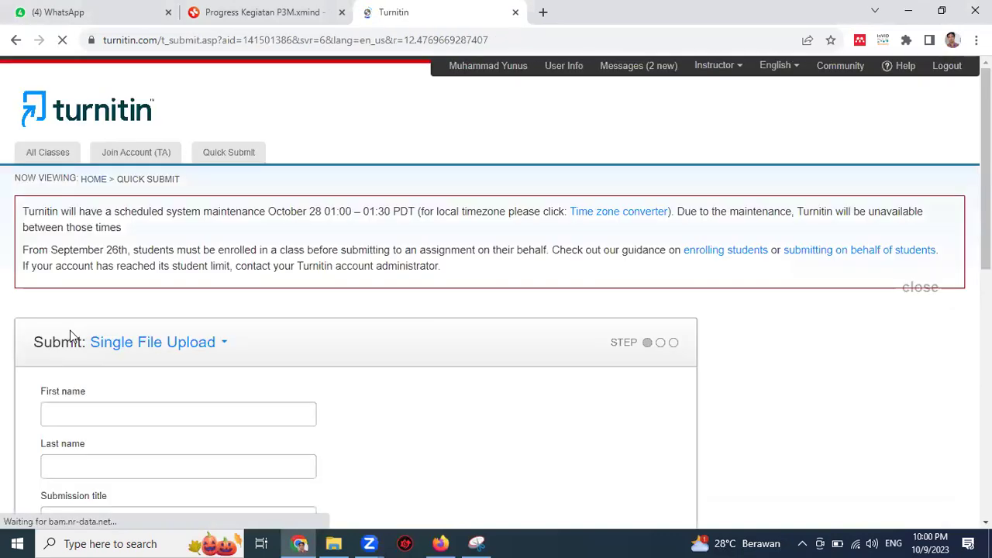
Step: Enter the author's first and last name and title the submission 'Testing'
scroll(217, 349, down, 2)
scroll(217, 347, down, 5)
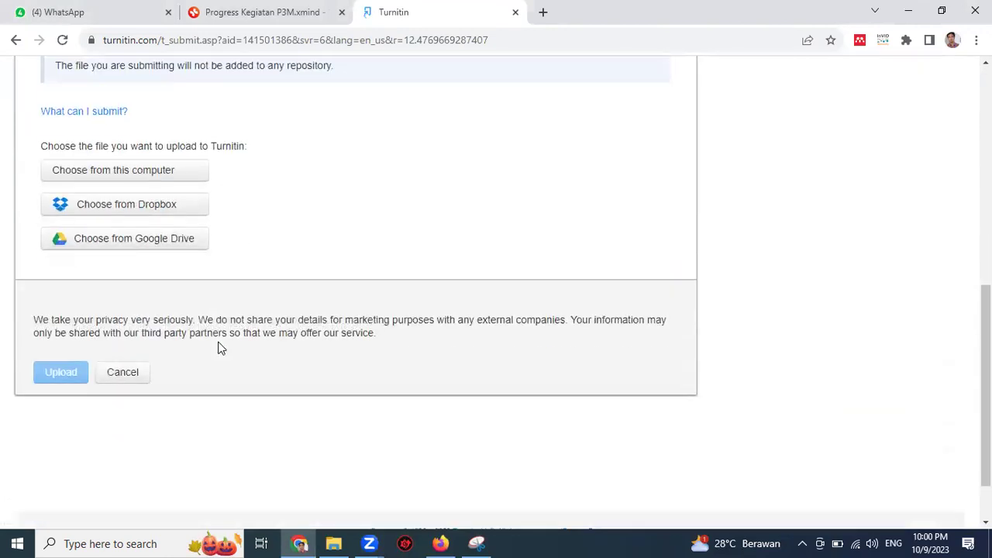
scroll(218, 346, up, 5)
scroll(221, 348, up, 1)
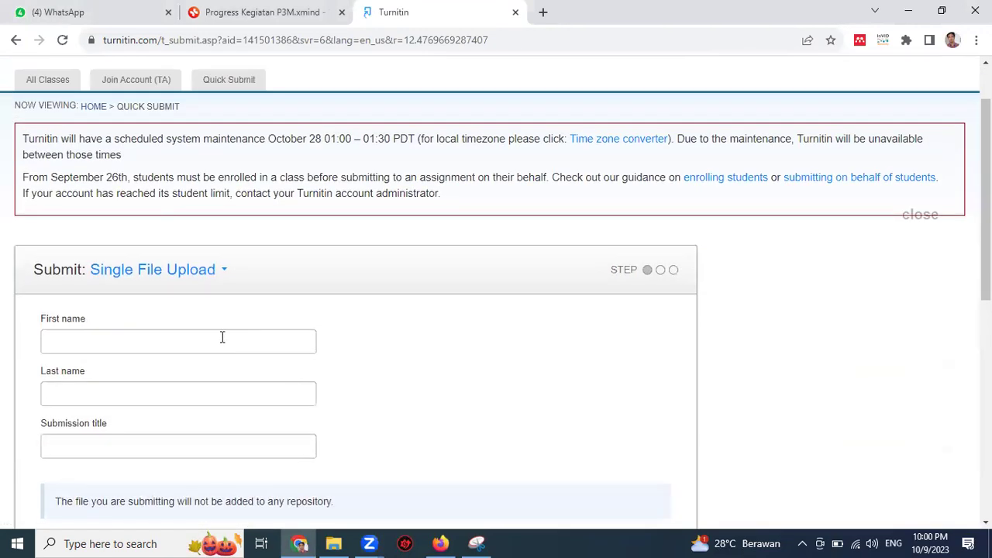
scroll(221, 337, down, 1)
click(145, 267)
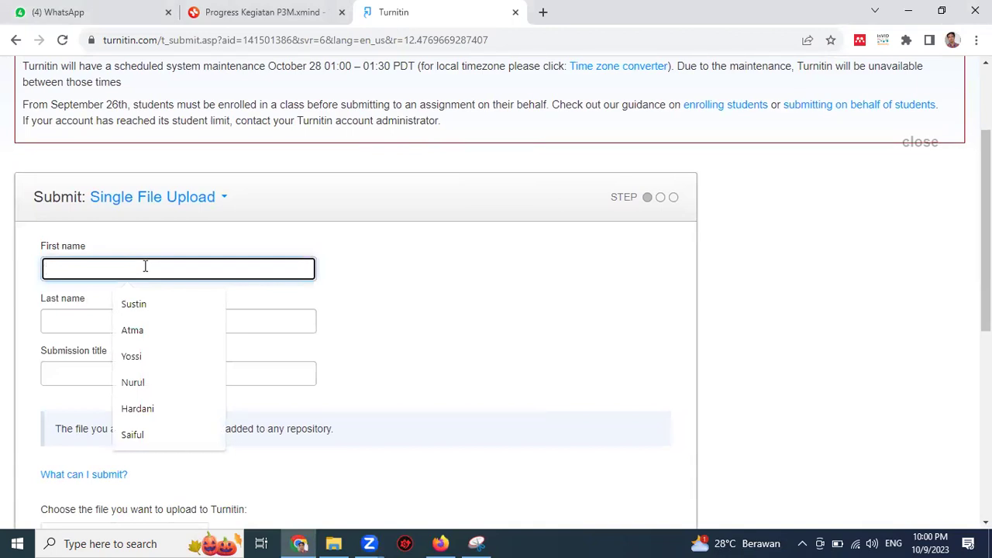
key(Tab)
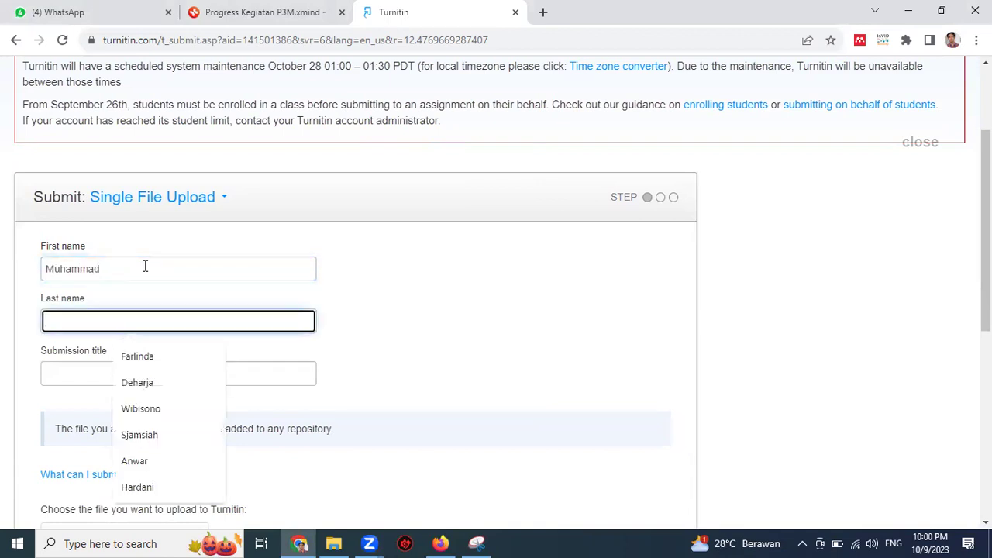
key(Tab)
text(Test)
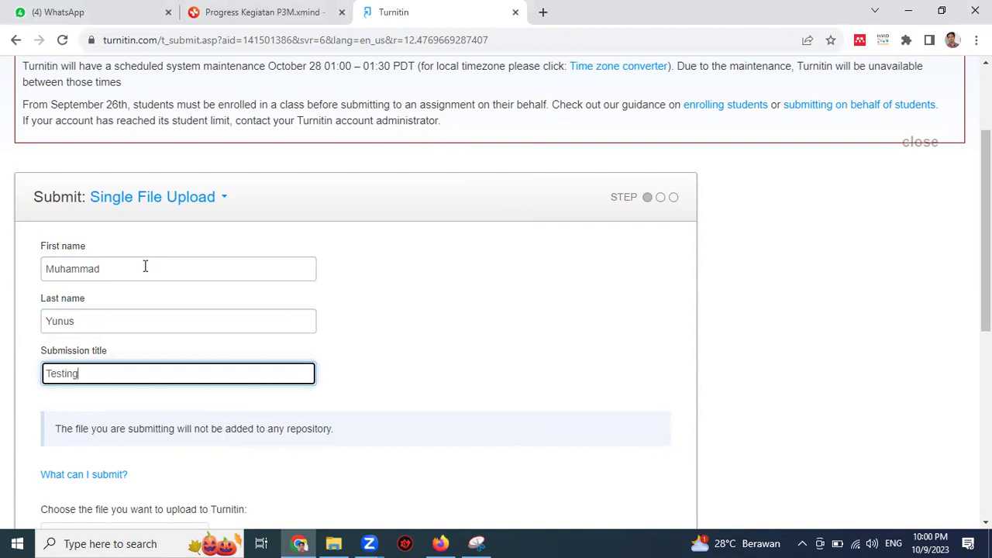
Step: Attach 149-Article Text-1224-1-15-20230816.docx from this computer
scroll(166, 295, down, 2)
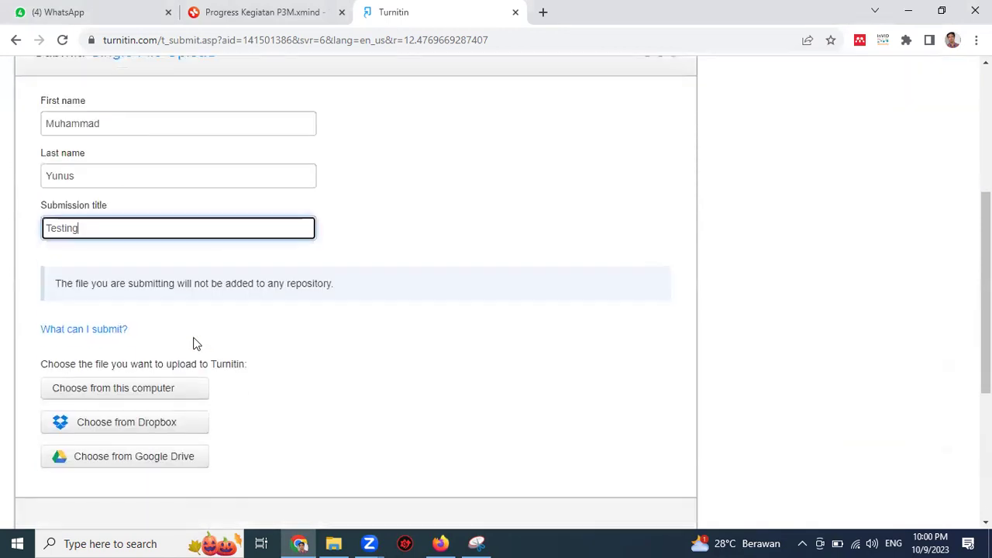
click(153, 395)
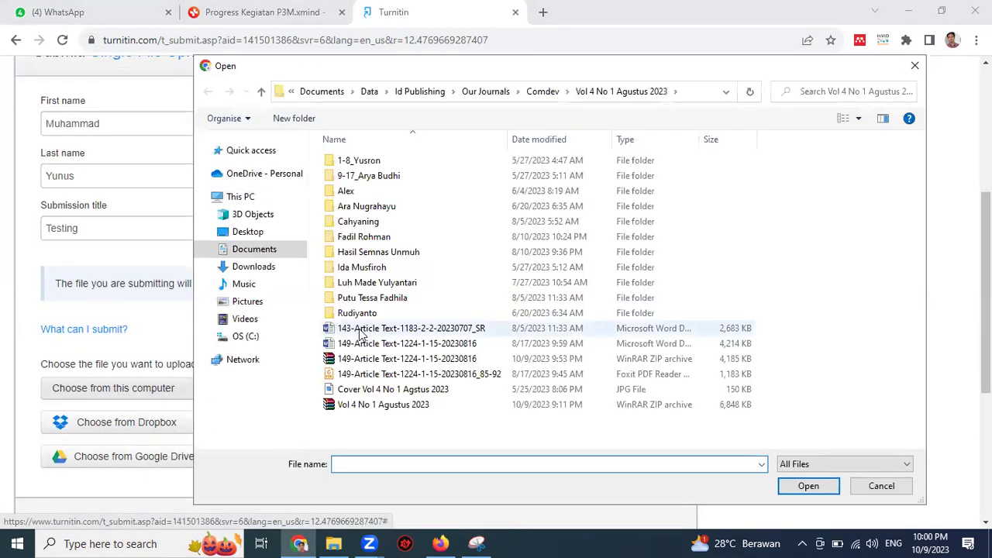
click(421, 348)
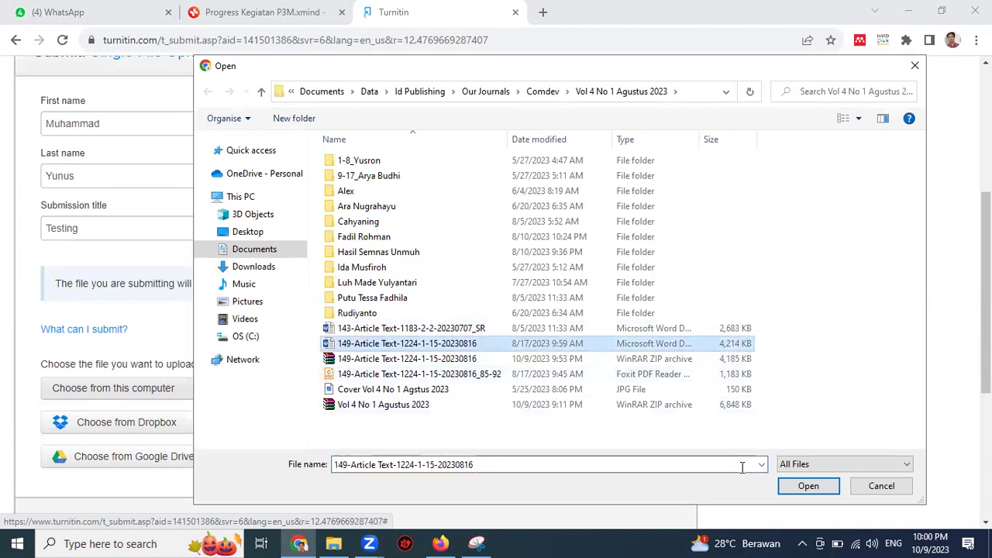
click(826, 491)
scroll(456, 413, down, 2)
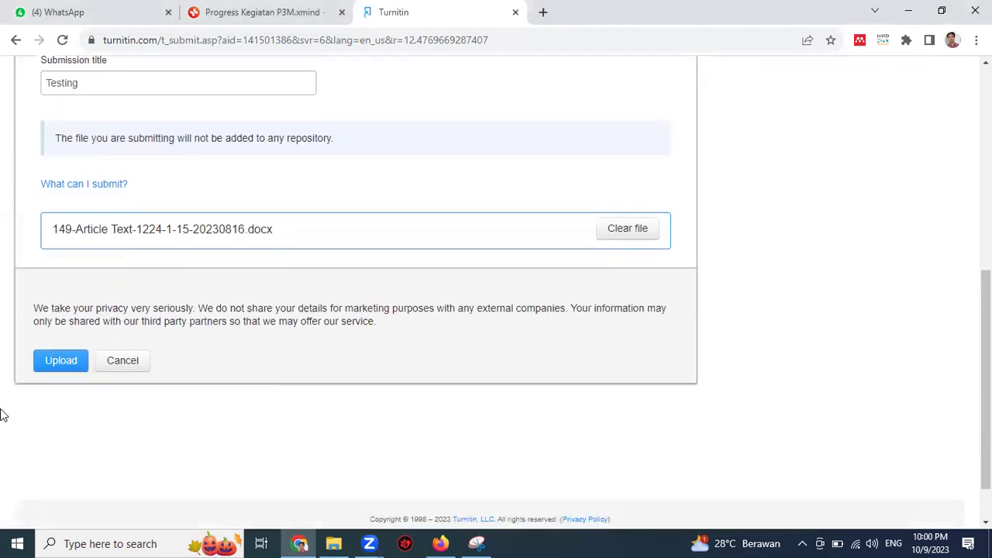
Step: Upload and confirm the paper, then go to the assignment inbox
click(70, 360)
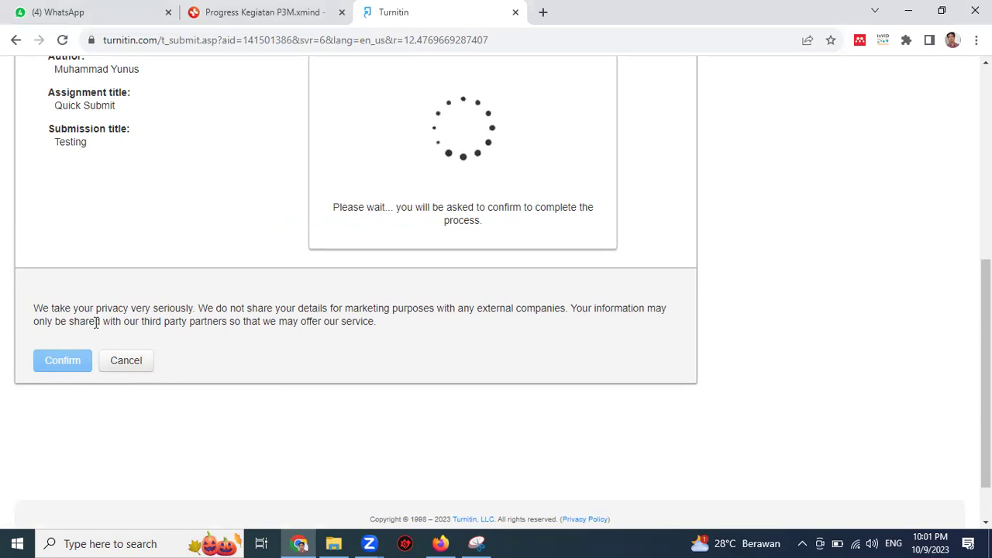
click(67, 364)
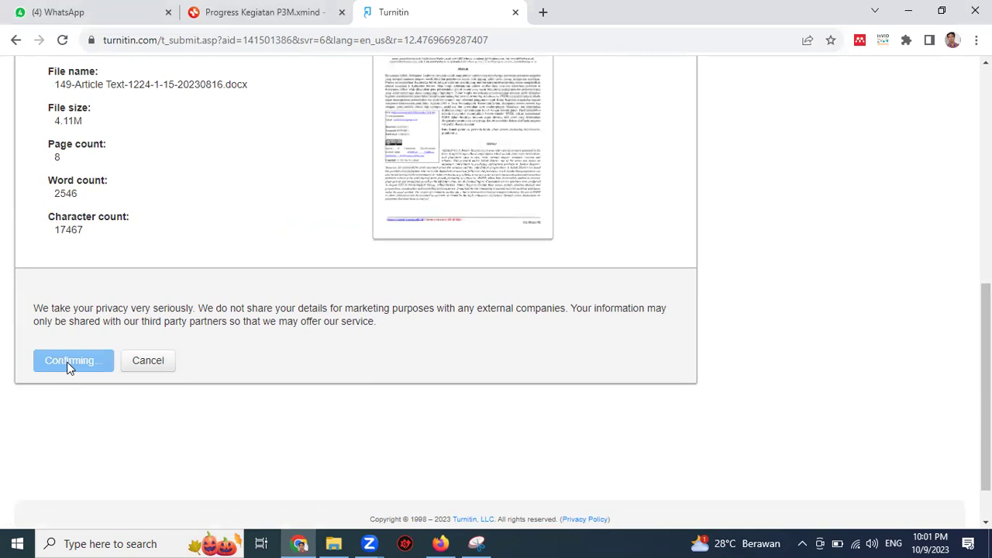
click(140, 438)
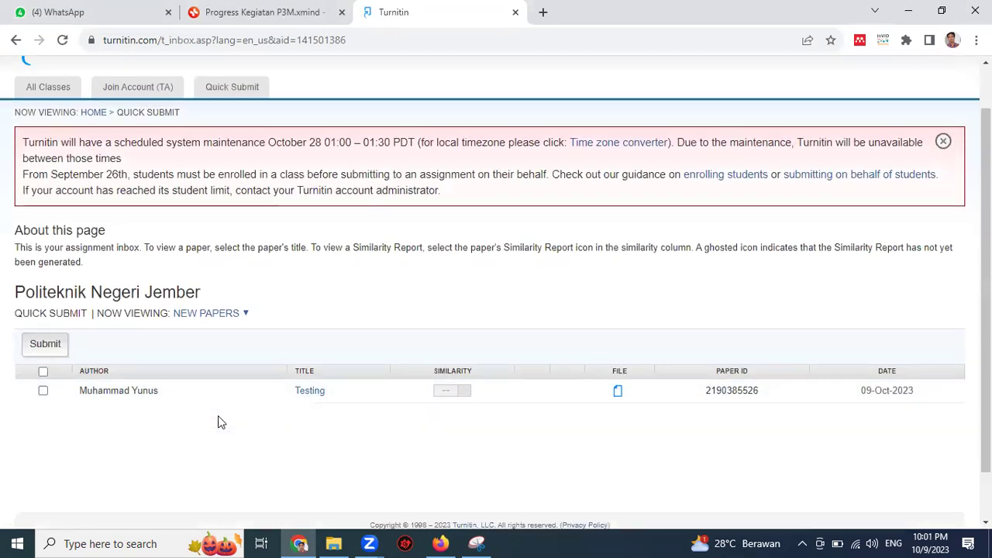
Step: Reload the inbox to refresh the similarity score and reopen the search settings
scroll(218, 422, down, 2)
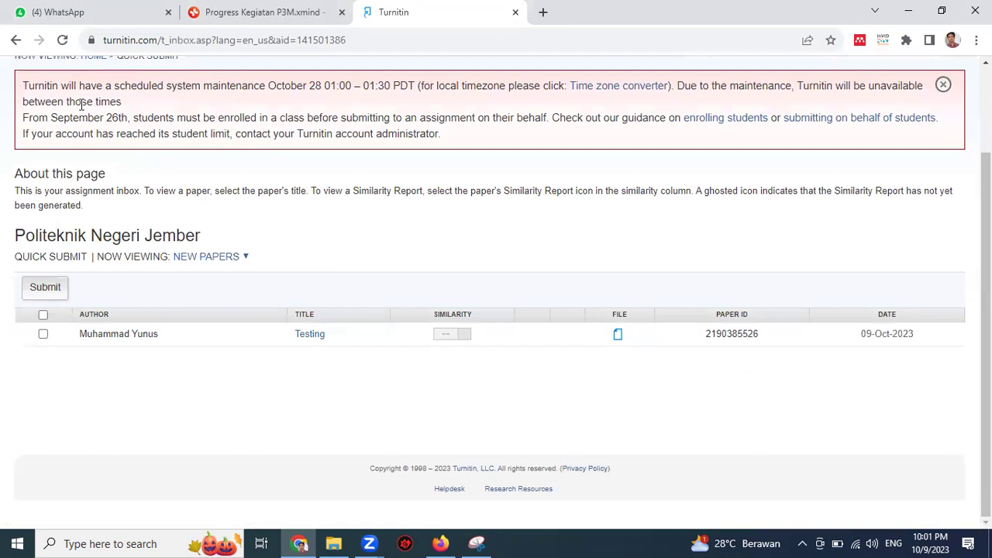
click(63, 40)
click(44, 288)
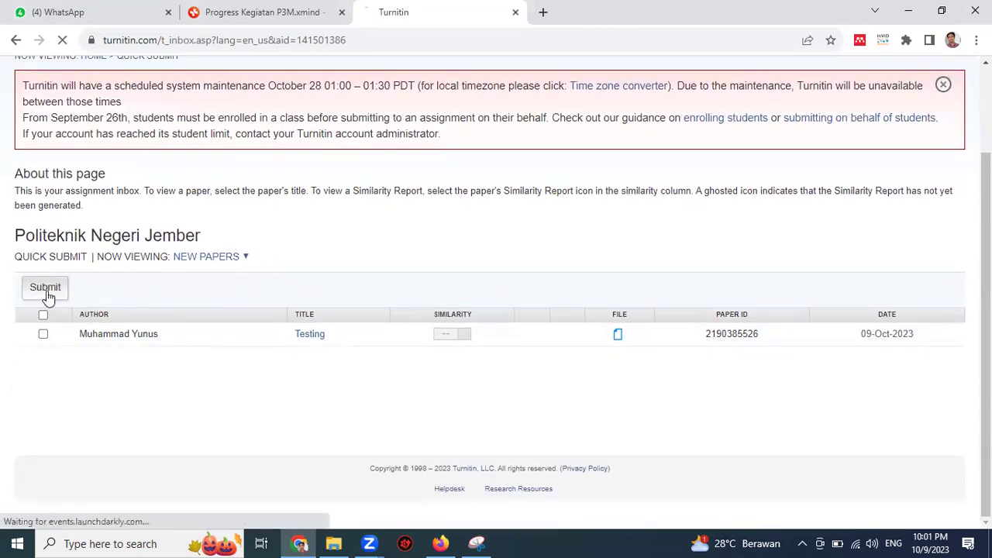
Step: Set 'Submit papers to' to no repository, then go back to the inbox
scroll(183, 311, down, 2)
scroll(184, 316, down, 2)
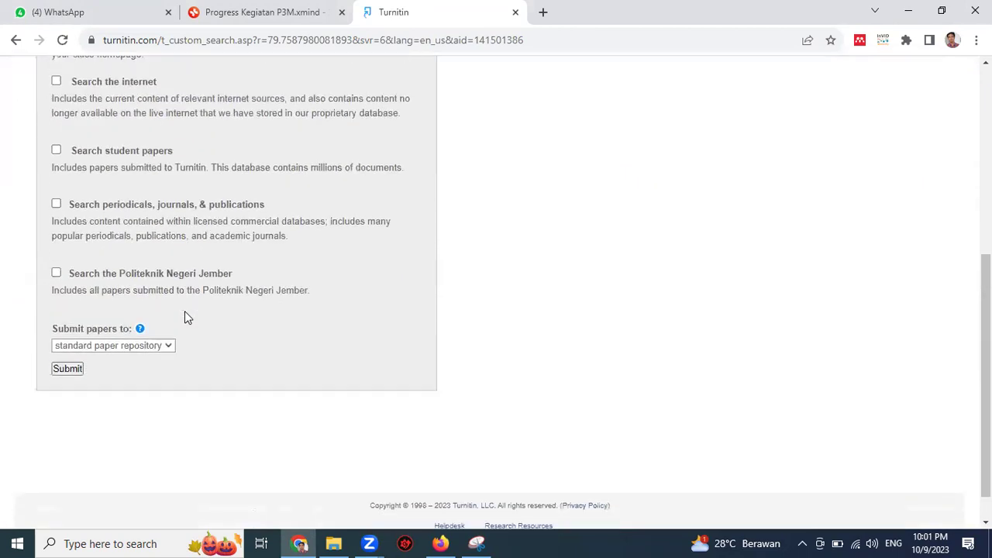
scroll(168, 347, up, 2)
scroll(182, 326, up, 1)
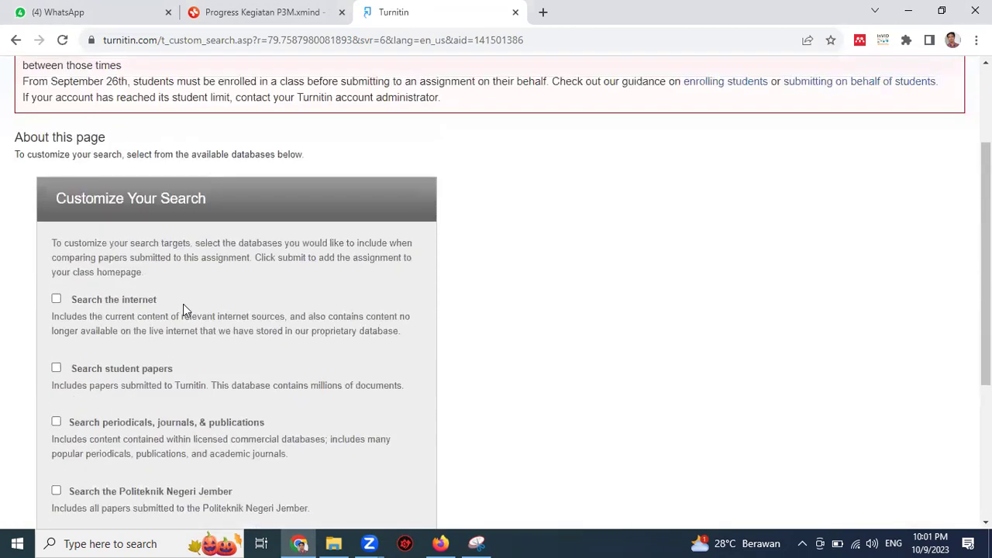
scroll(124, 256, down, 2)
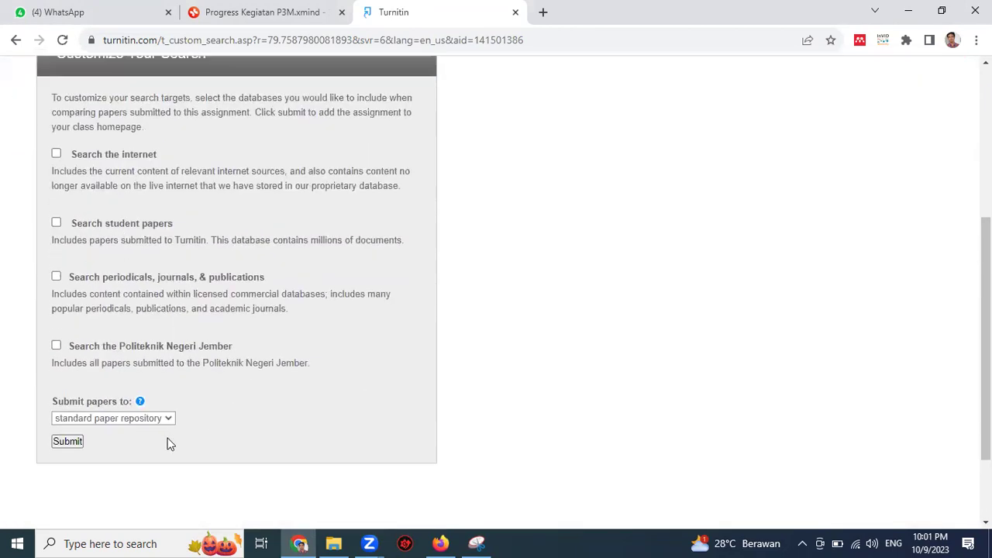
click(169, 426)
click(130, 444)
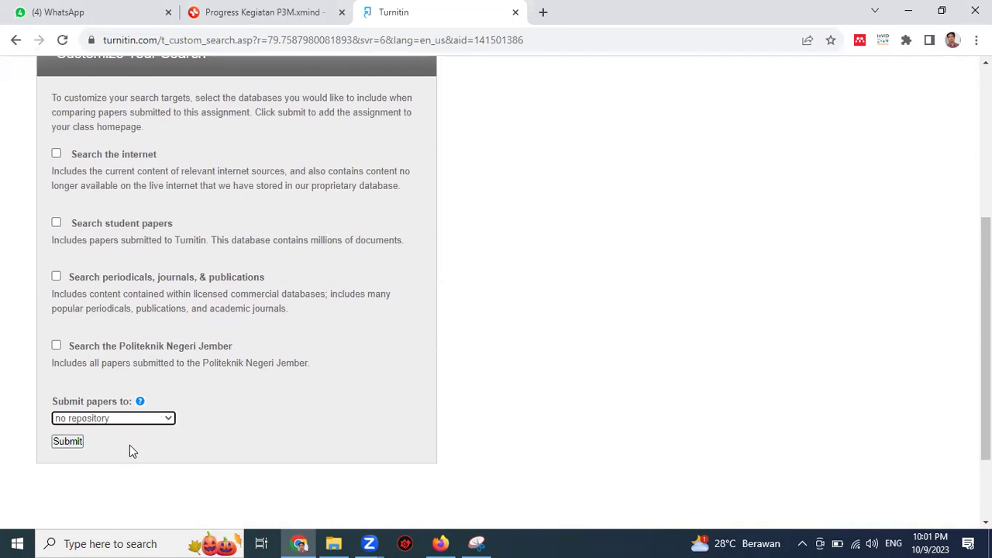
scroll(100, 367, up, 2)
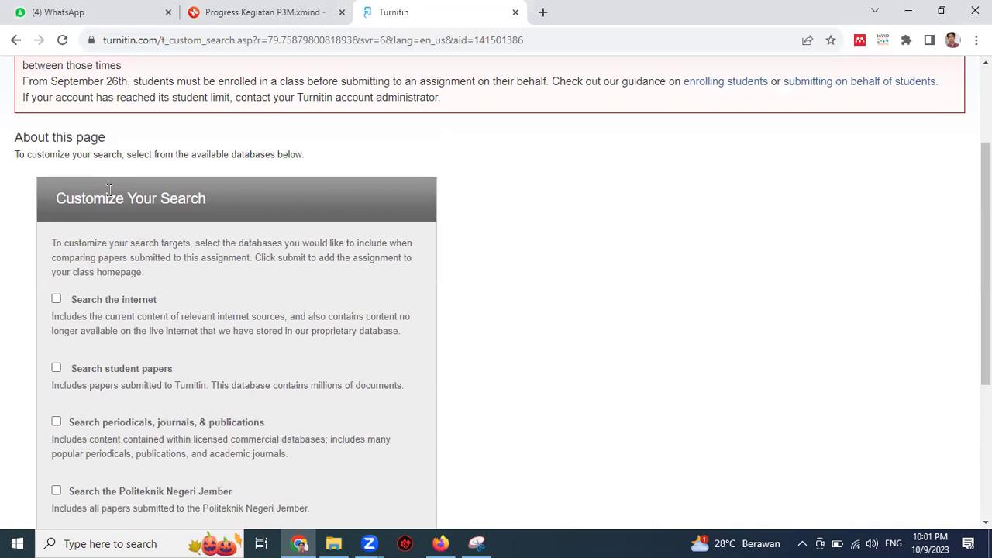
click(17, 40)
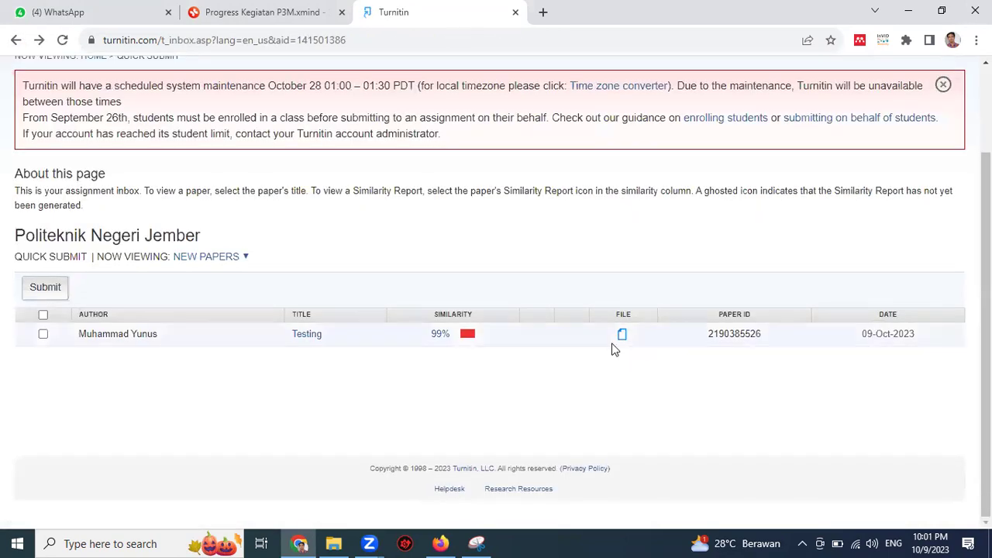
click(441, 339)
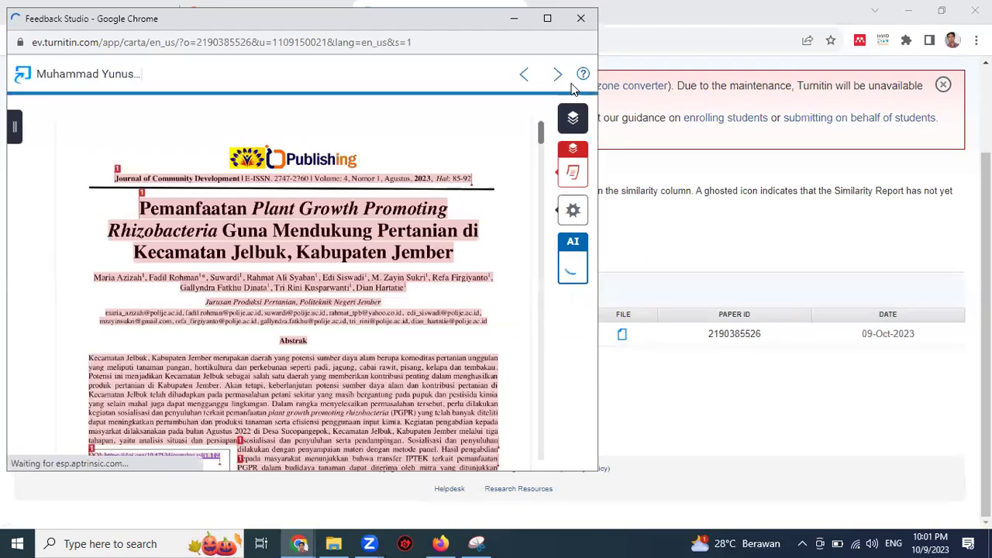
click(580, 17)
scroll(482, 215, up, 1)
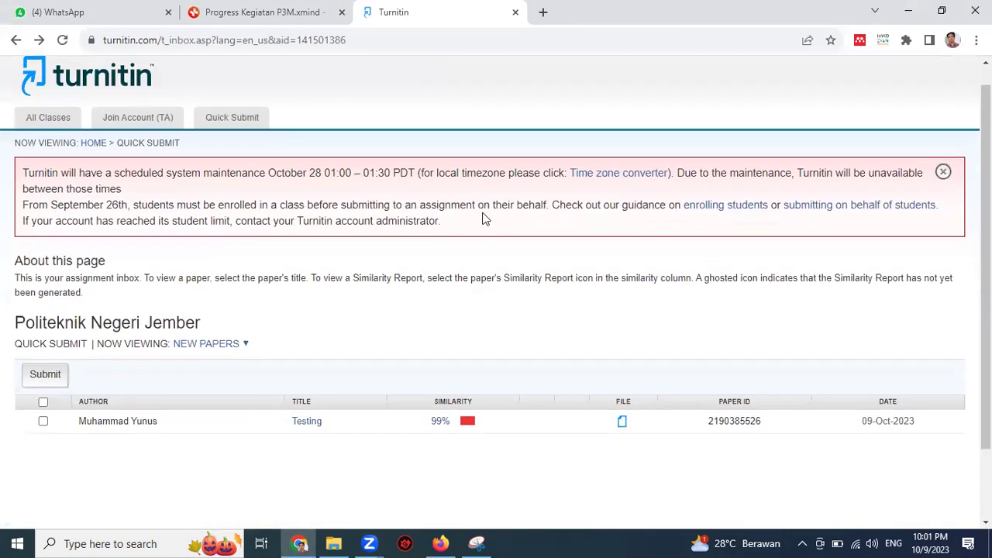
scroll(482, 217, down, 1)
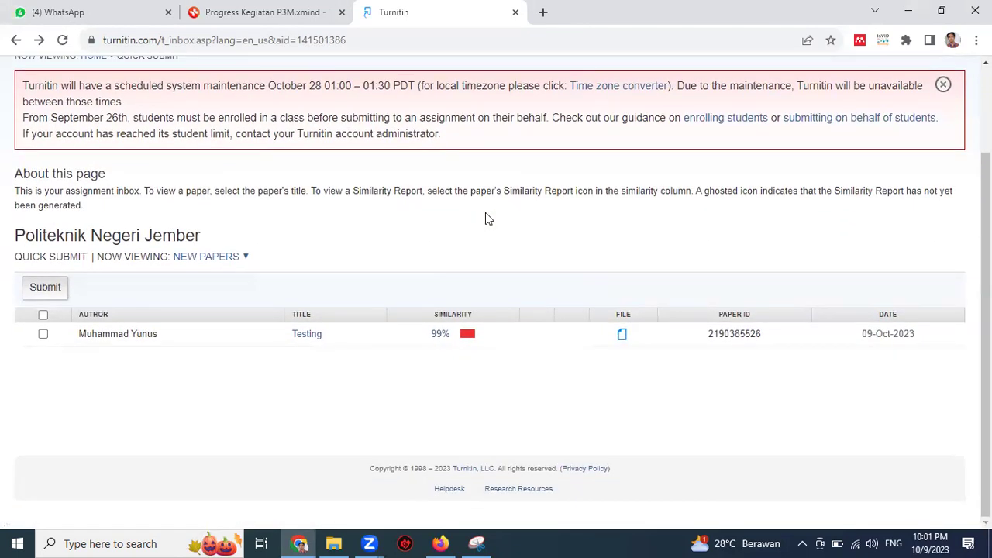